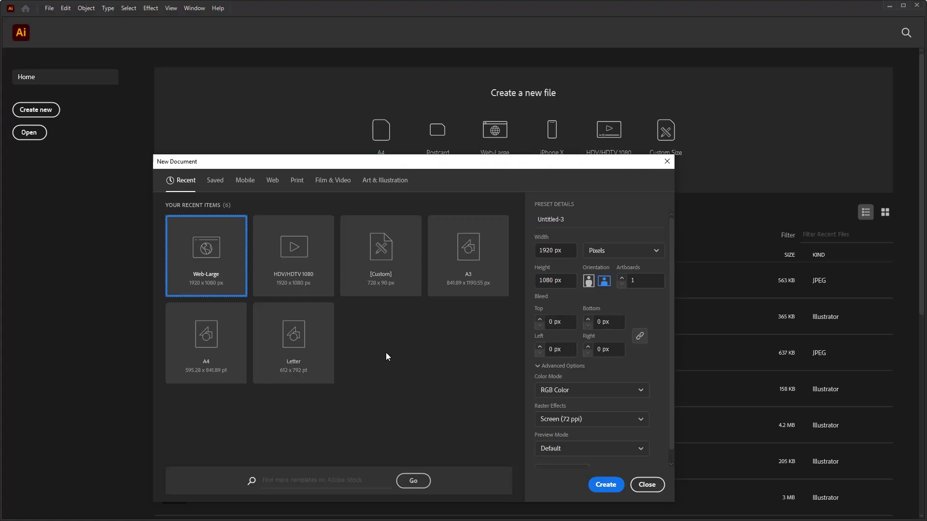
Create a Web-Large 1920 × 1080 px document, keeping RGB Color mode
left_click(559, 390)
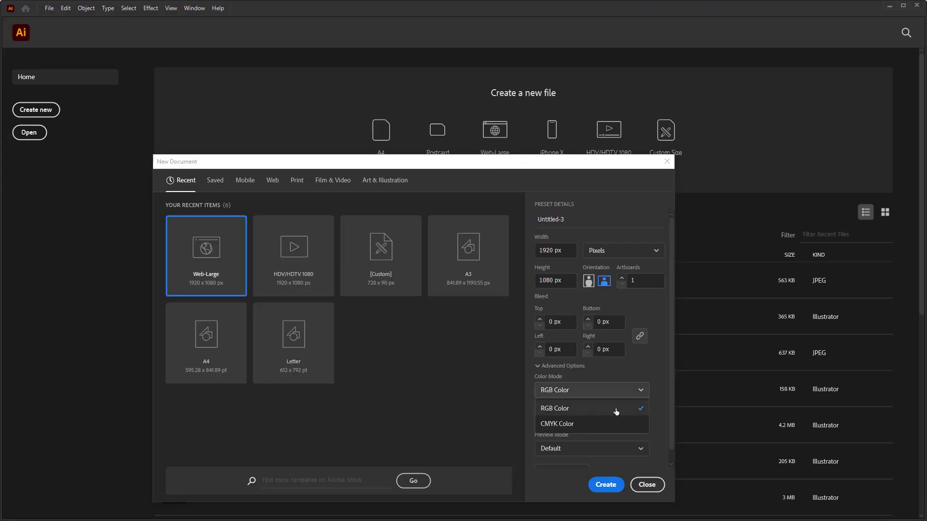
left_click(596, 410)
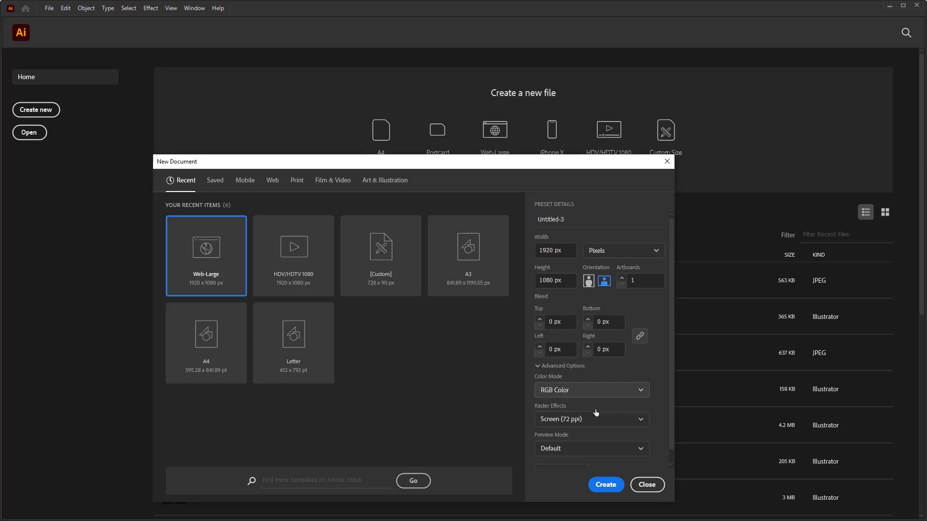
left_click(596, 389)
left_click(598, 414)
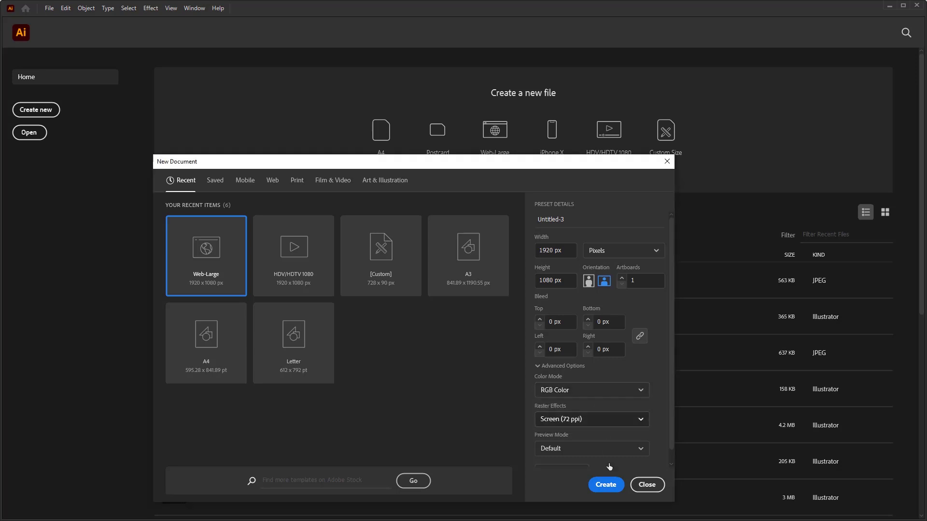
left_click(599, 483)
Paste the four colour reference squares and draw a rectangle covering the whole artboard
key("ctrl+v")
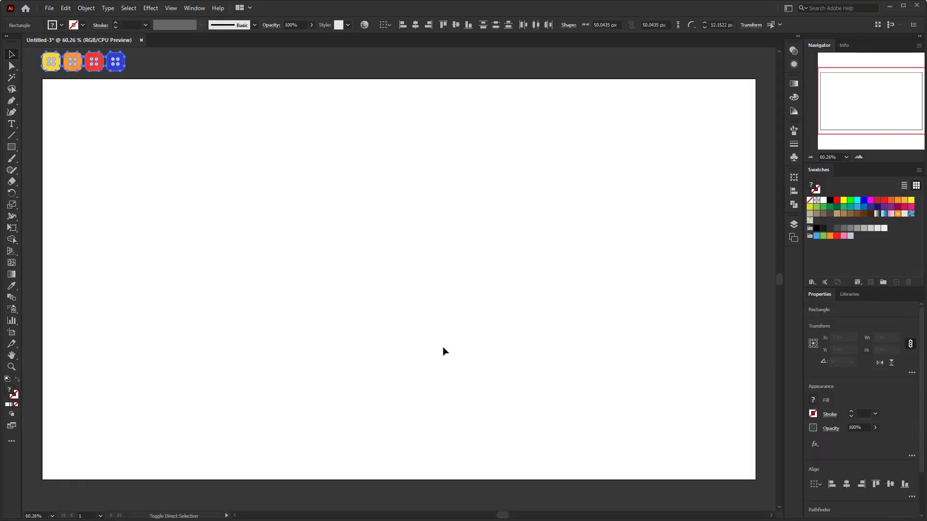
left_click(445, 351)
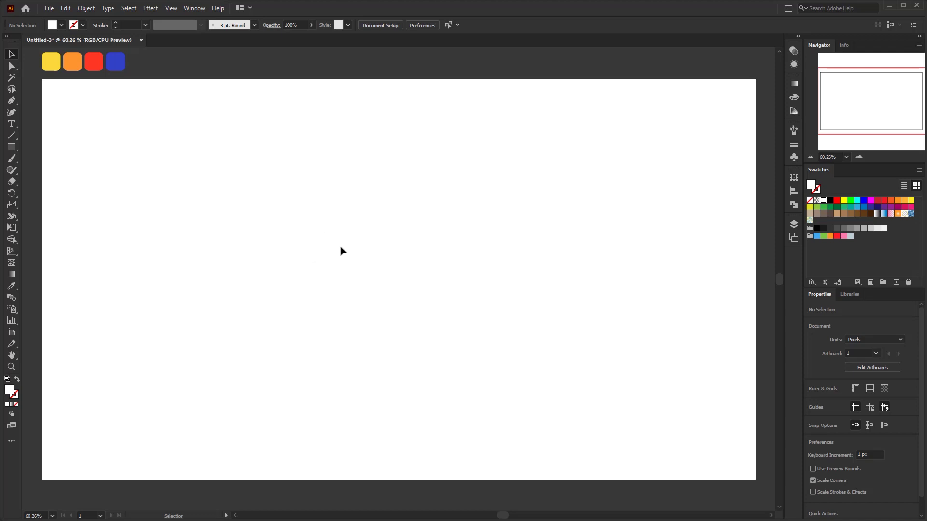
left_click_drag(11, 147, 54, 147)
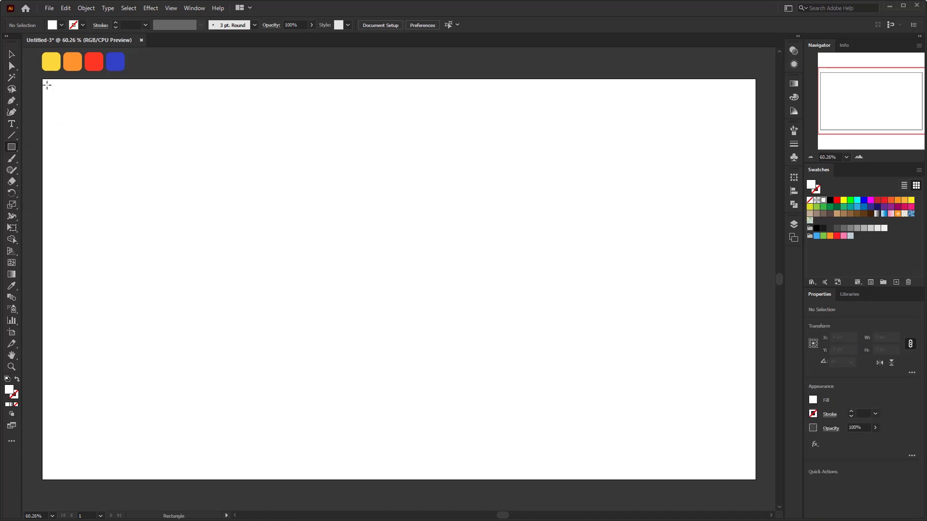
left_click_drag(43, 79, 756, 480)
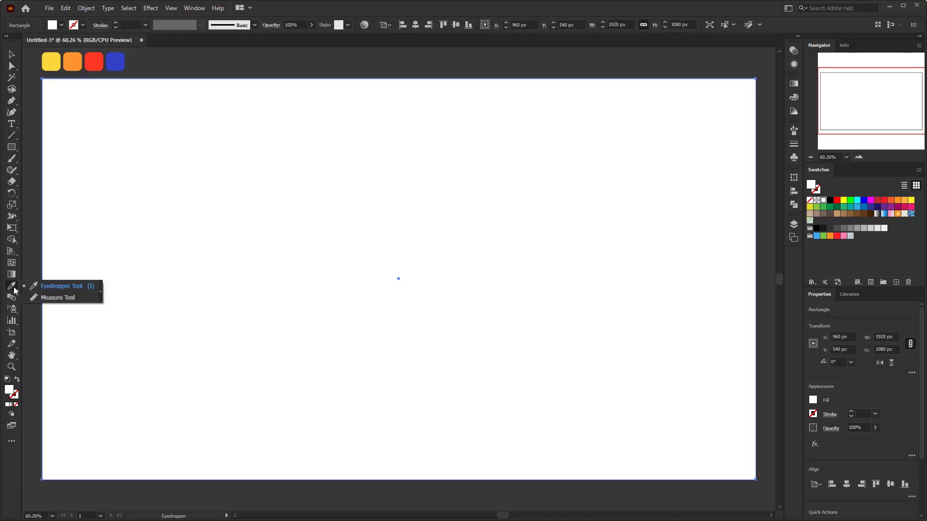
Fill the artboard-sized rectangle with the orange square's colour using the Eyedropper
left_click(11, 286)
left_click(73, 61)
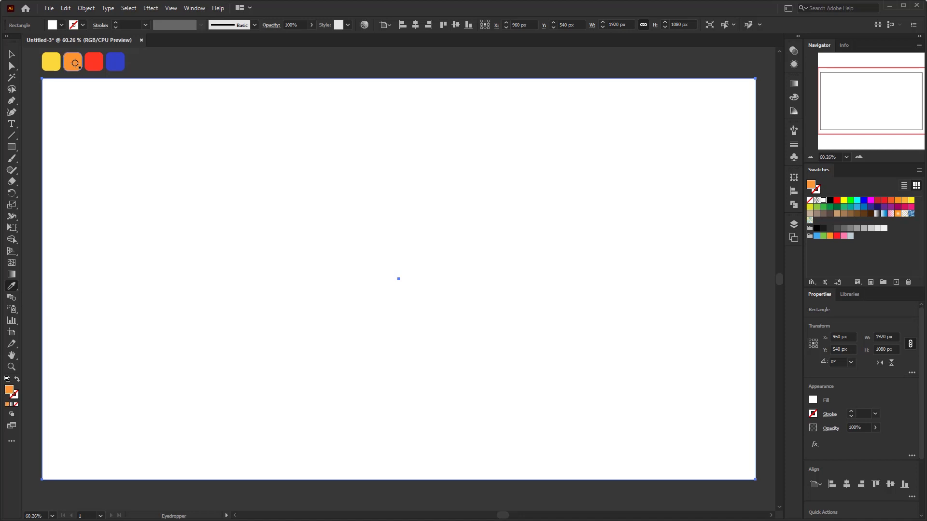
left_click(12, 54)
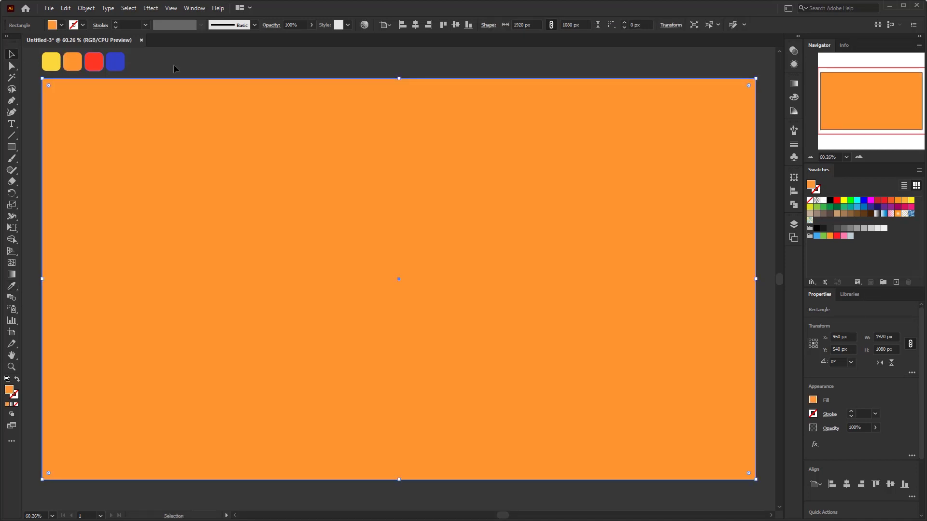
left_click(185, 65)
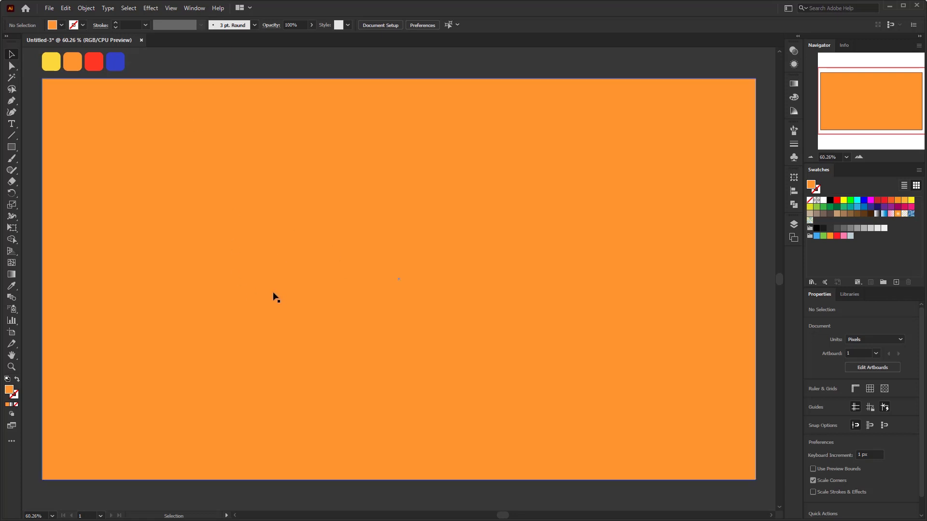
left_click(12, 147)
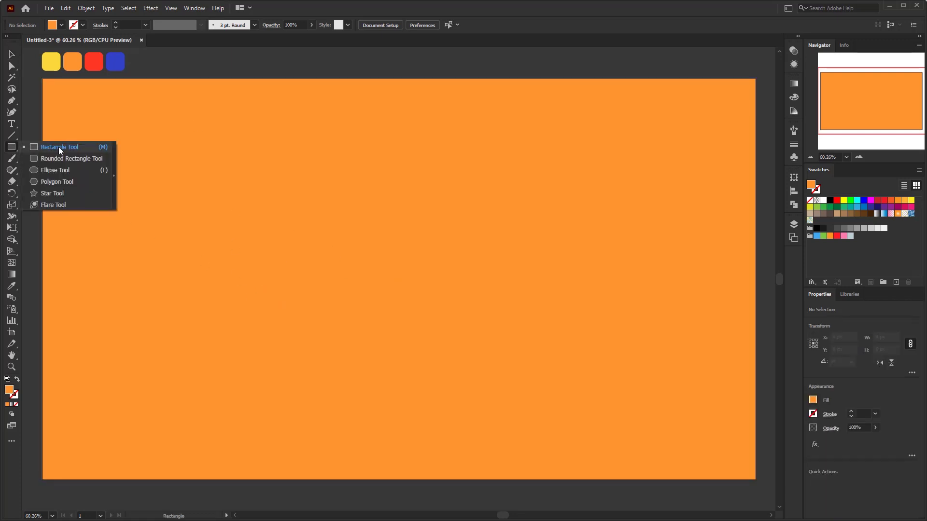
Draw a second rectangle from near the left edge and fill it with the red square's colour
left_click(81, 147)
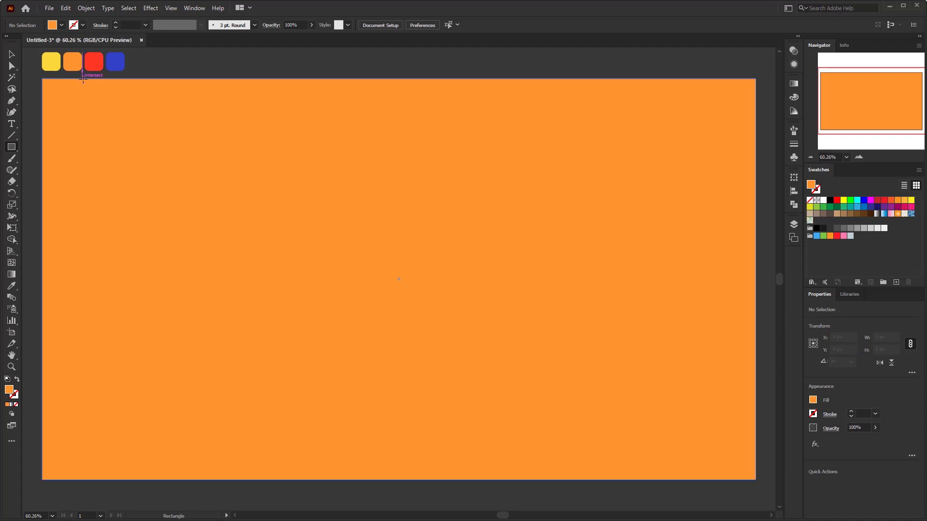
left_click_drag(83, 79, 755, 479)
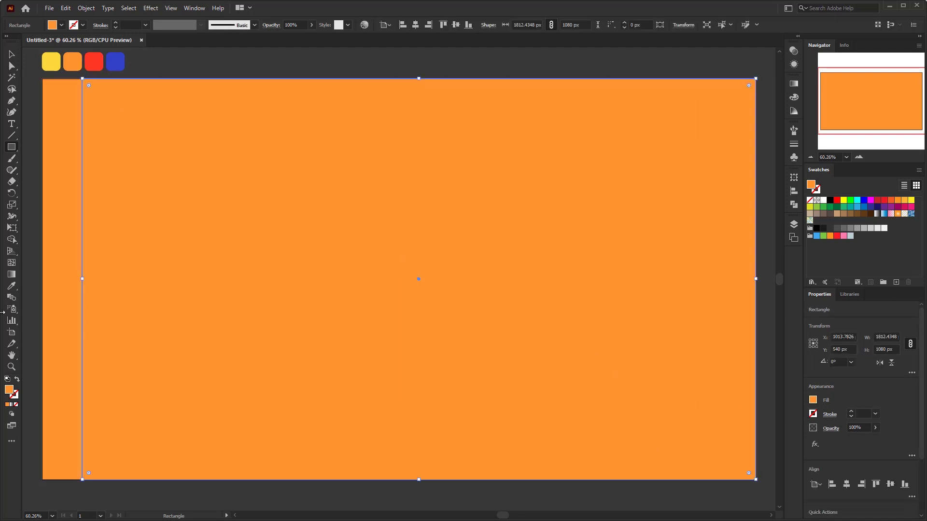
left_click_drag(10, 290, 34, 285)
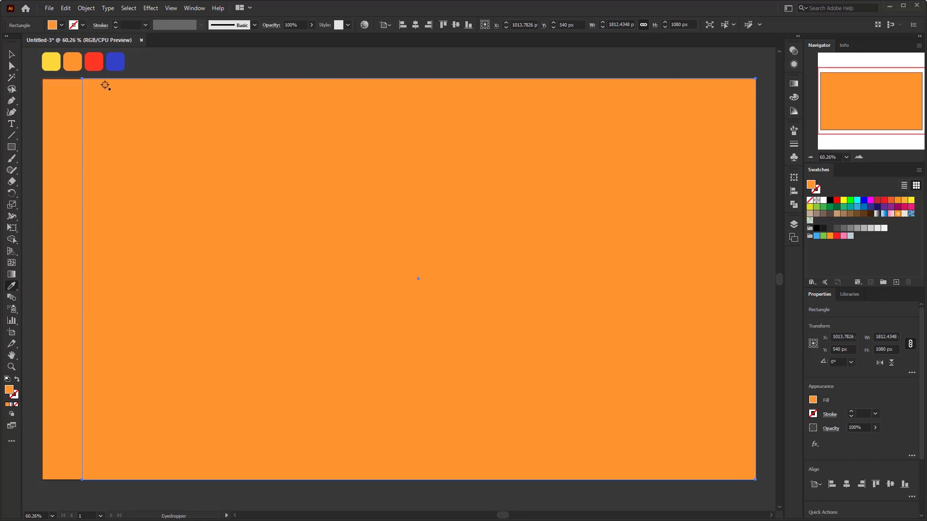
left_click(96, 62)
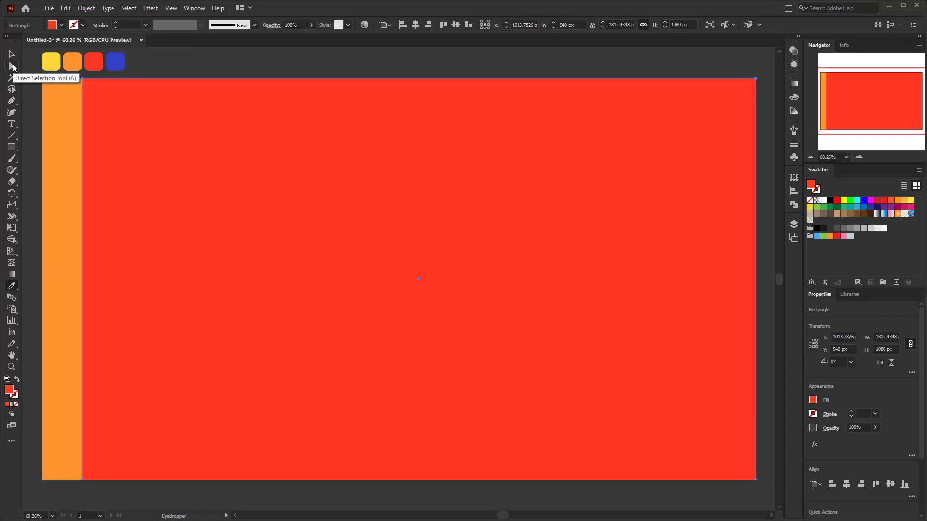
Slide the red rectangle's top-left anchor right along the top to form a diagonal edge
left_click(12, 66)
left_click(82, 79)
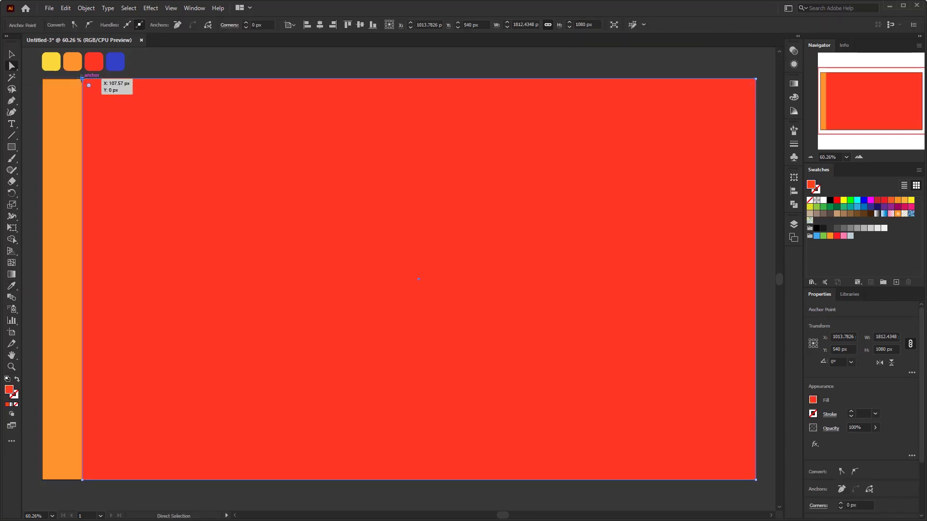
left_click_drag(84, 81, 489, 89)
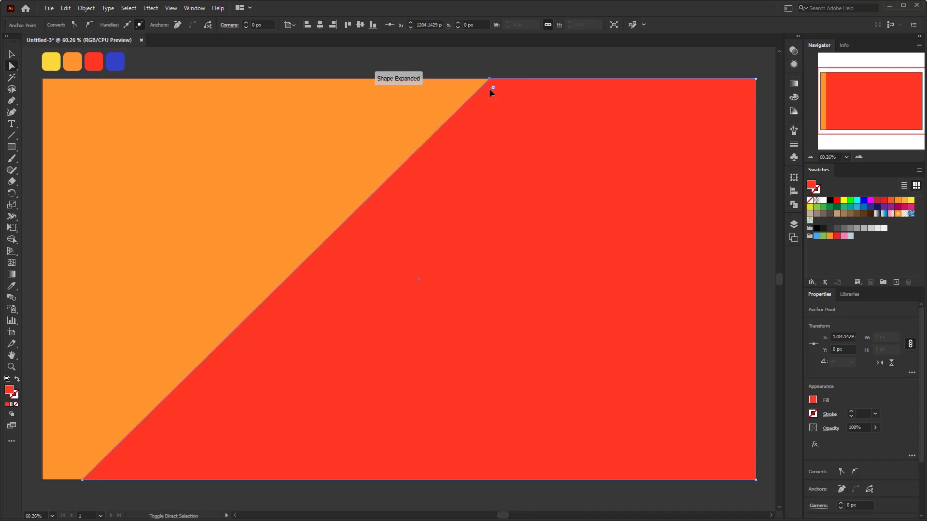
left_click(360, 68)
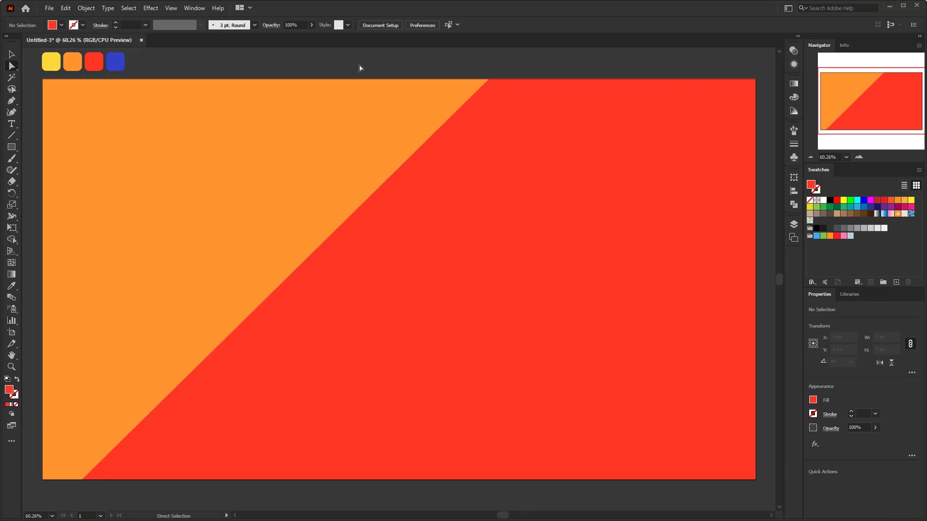
Show the rulers around the canvas via View > Rulers
left_click(172, 9)
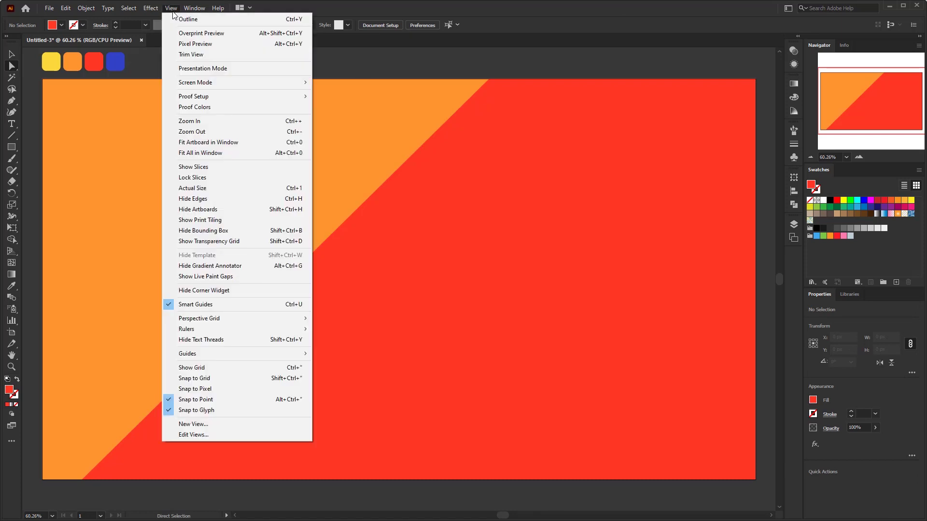
mouse_move(234, 328)
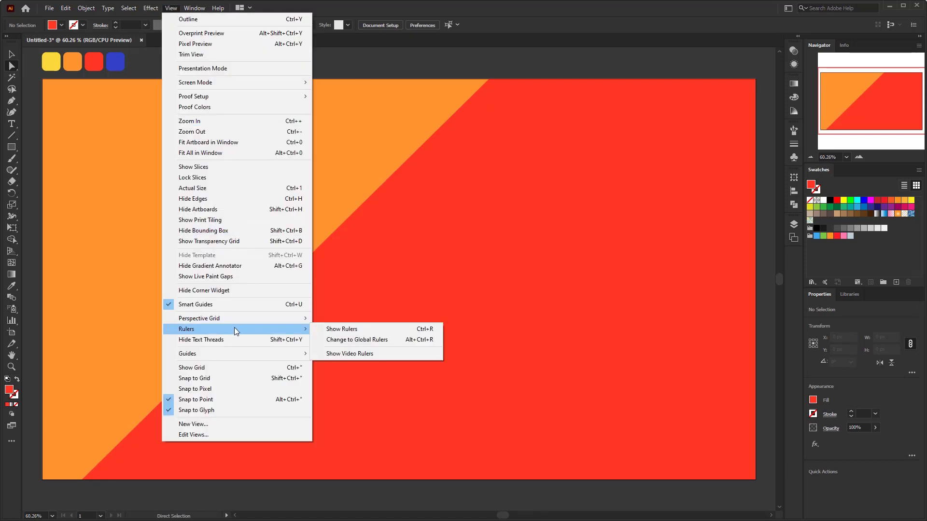
left_click(358, 329)
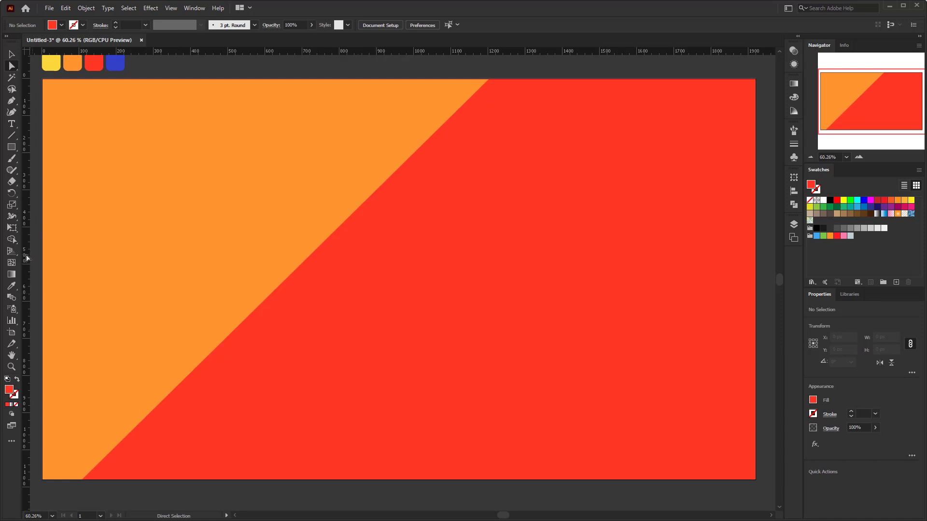
Drag a vertical guide from the left ruler to near the artboard's middle, about x 975 px
left_click_drag(28, 254, 388, 250)
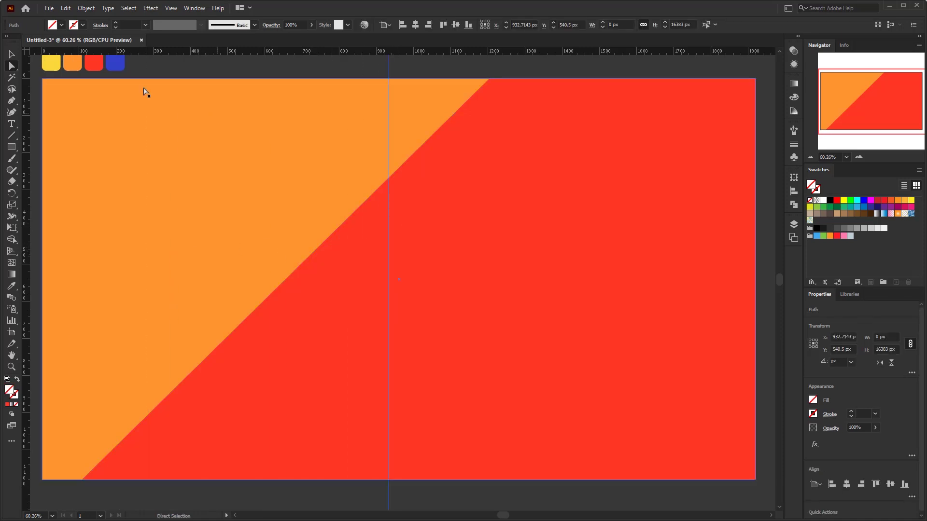
left_click(11, 55)
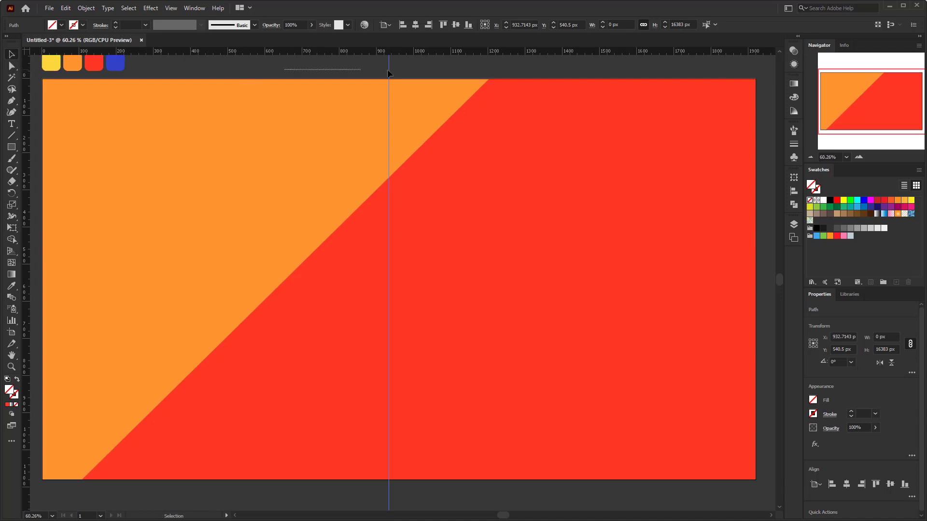
left_click_drag(391, 74, 404, 143)
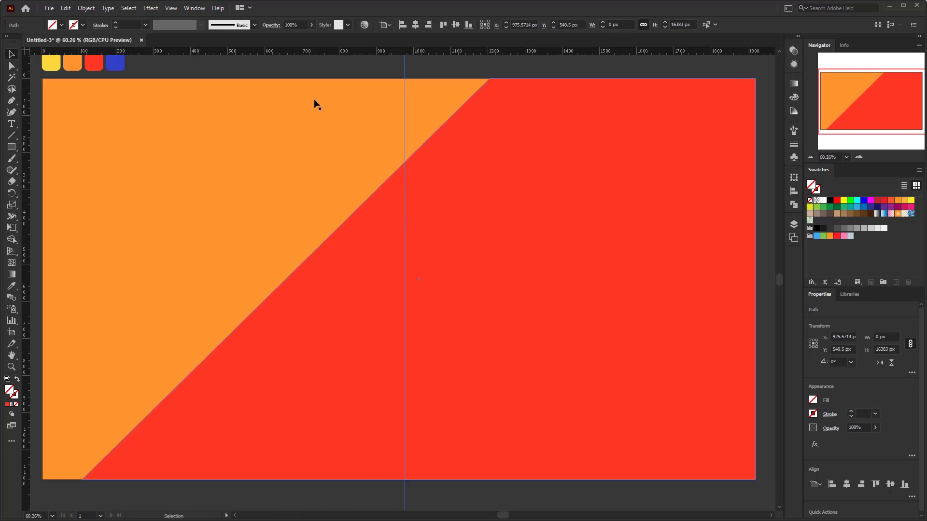
left_click(483, 268)
Undo an accidental tilt of the red shape and select the vertical line
scroll(455, 274, "down", 1)
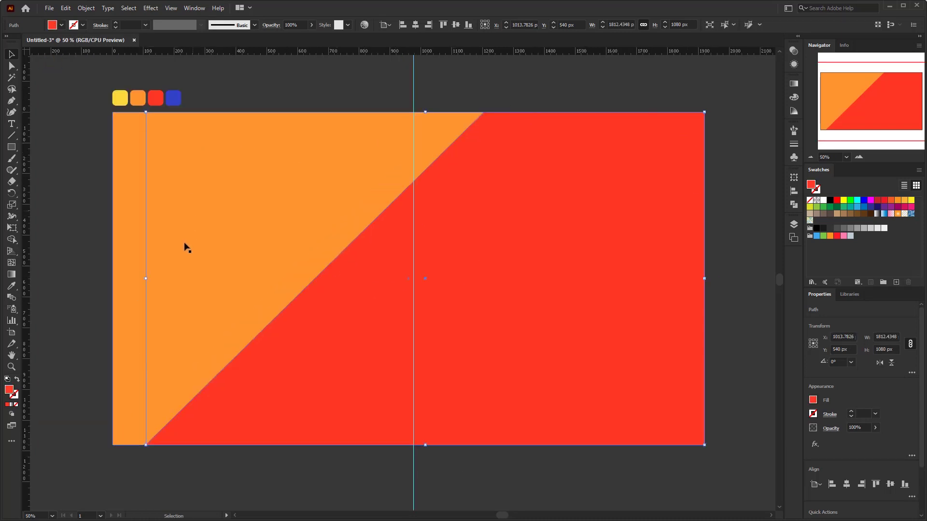
left_click(141, 450)
left_click(178, 442)
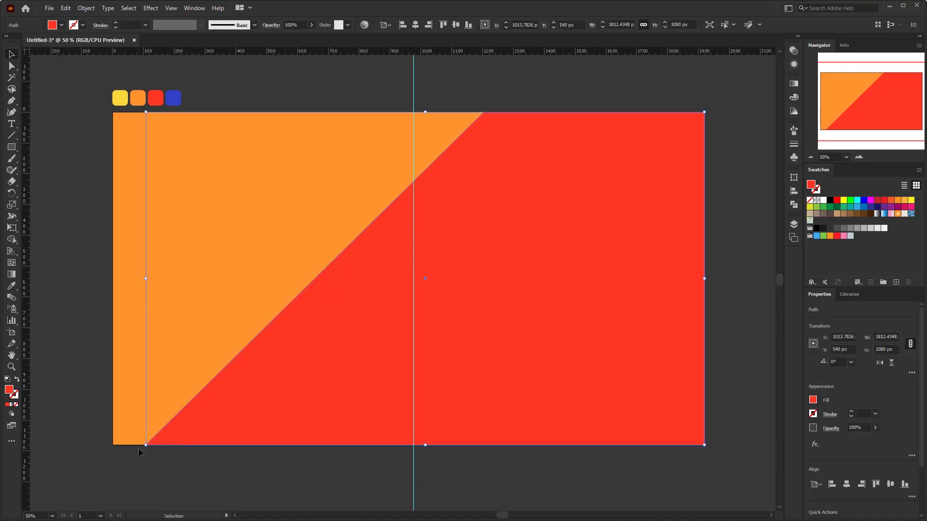
left_click_drag(141, 450, 111, 381)
key("a")
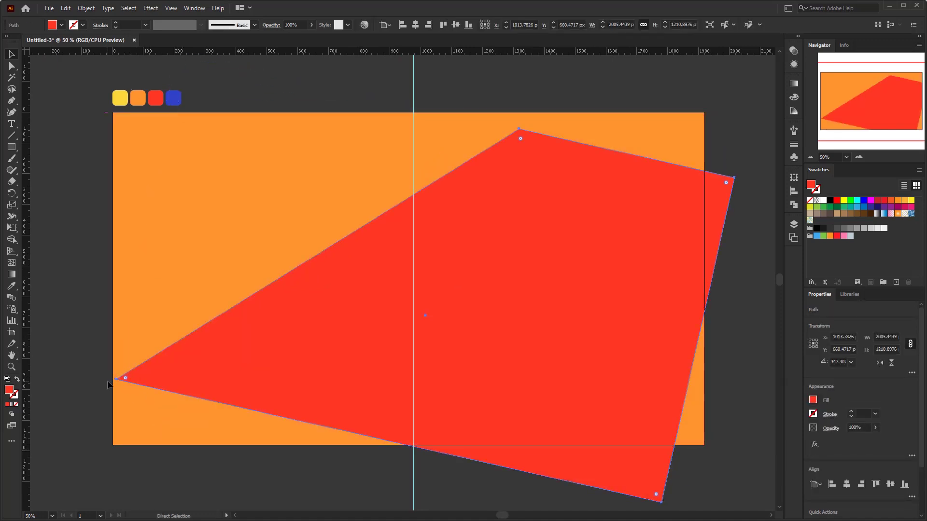
key("ctrl+z")
key("v")
left_click_drag(406, 93, 367, 82)
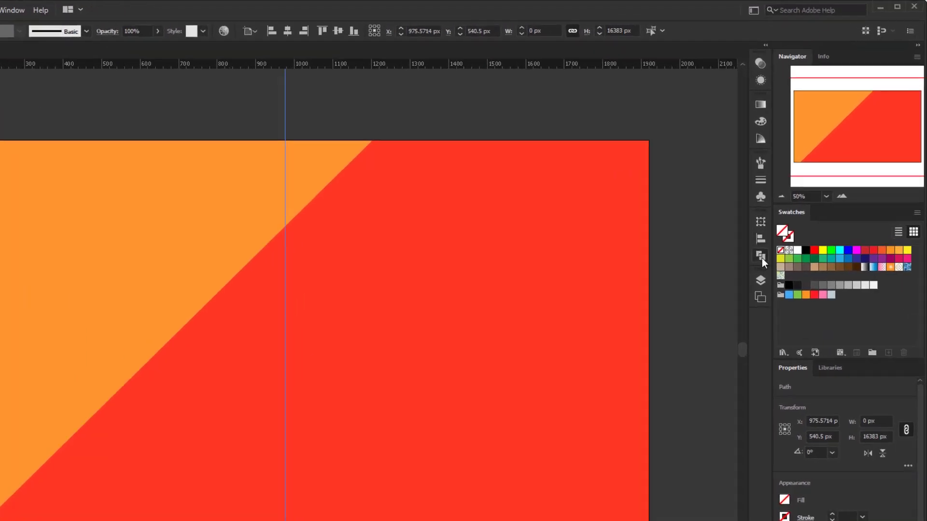
Rotate the line -45° in Transform and move it left onto the red shape's diagonal edge
left_click(794, 178)
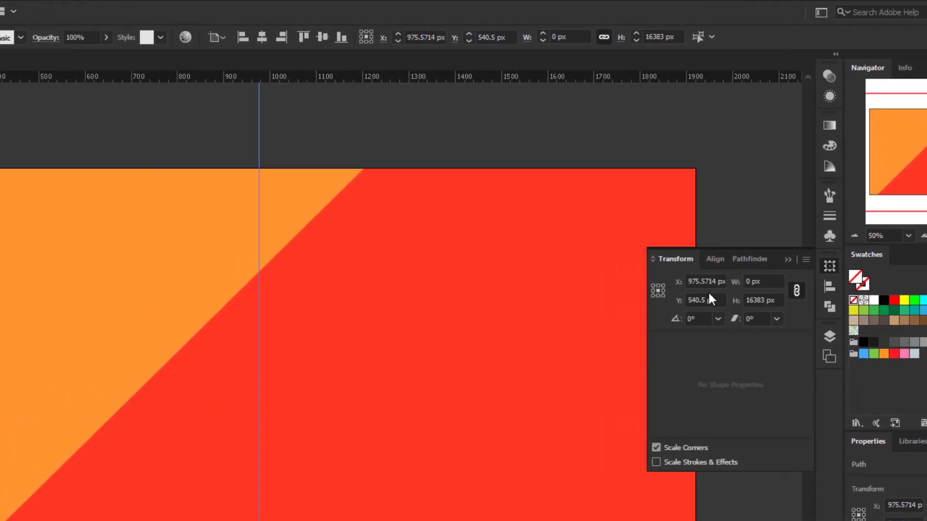
left_click(140, 23)
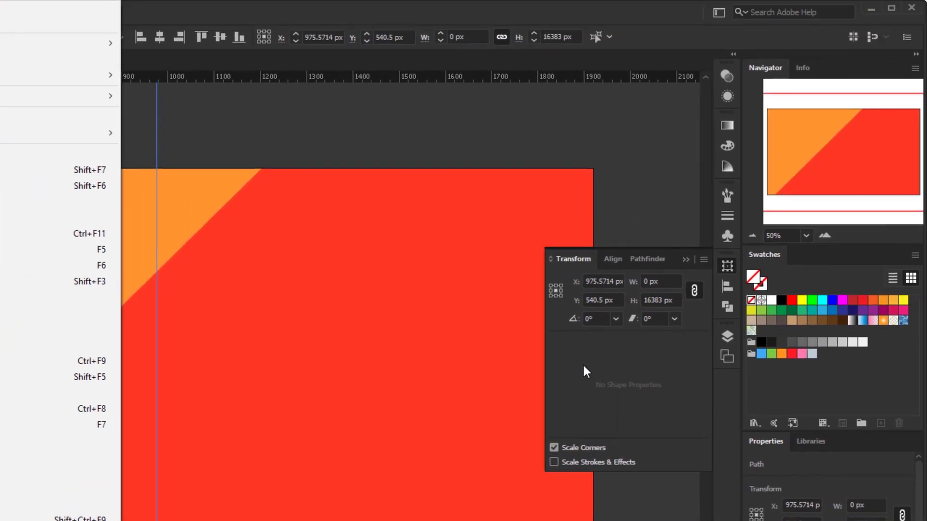
left_click(887, 105)
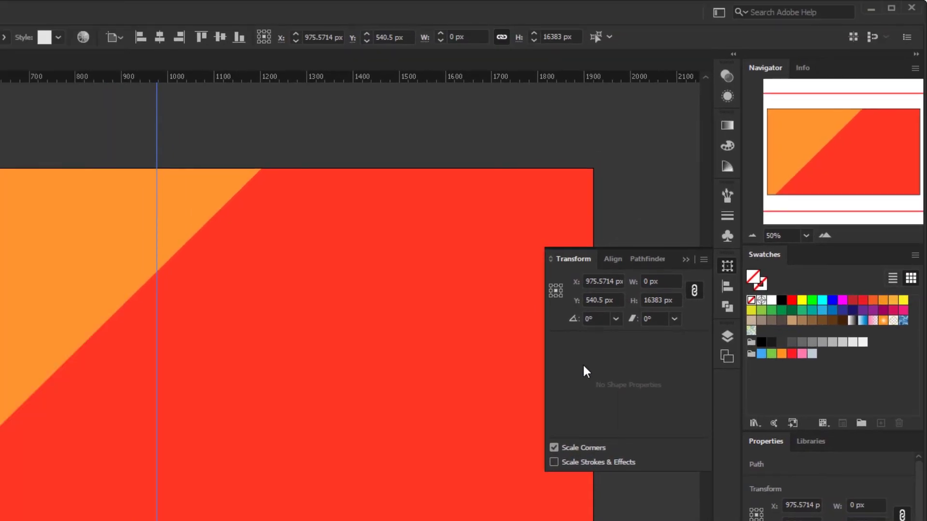
left_click(614, 319)
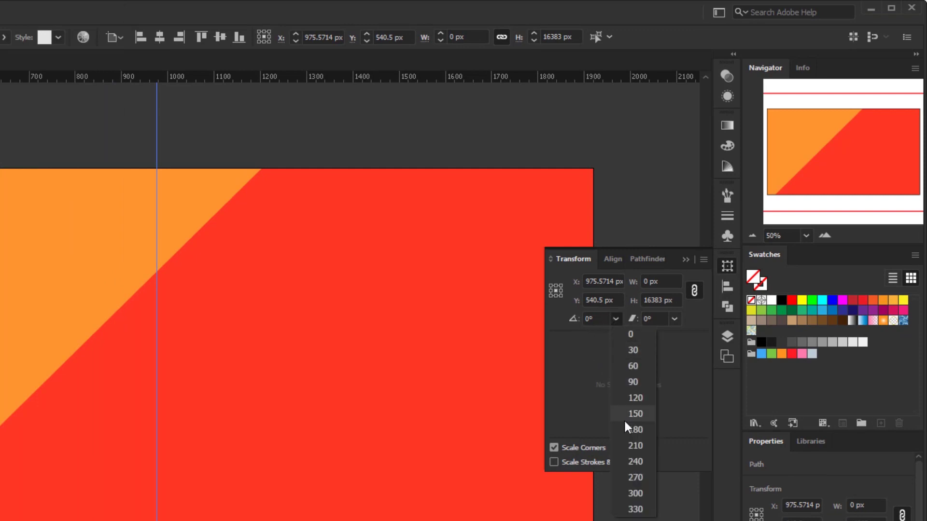
left_click(237, 128)
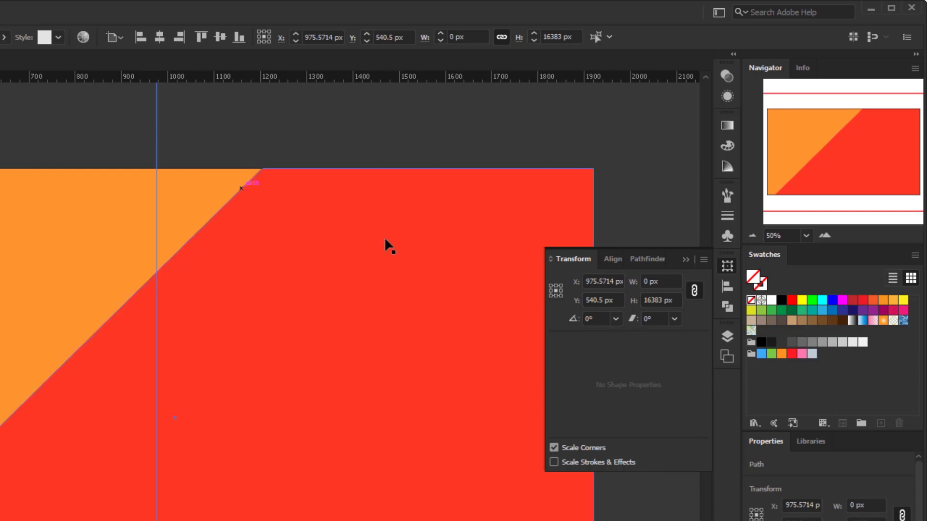
left_click(597, 318)
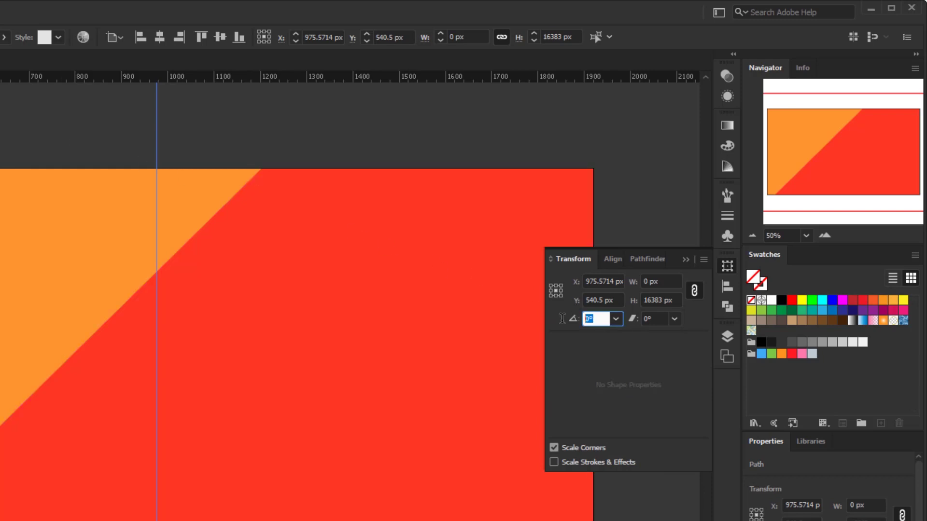
type("-45")
key("Return")
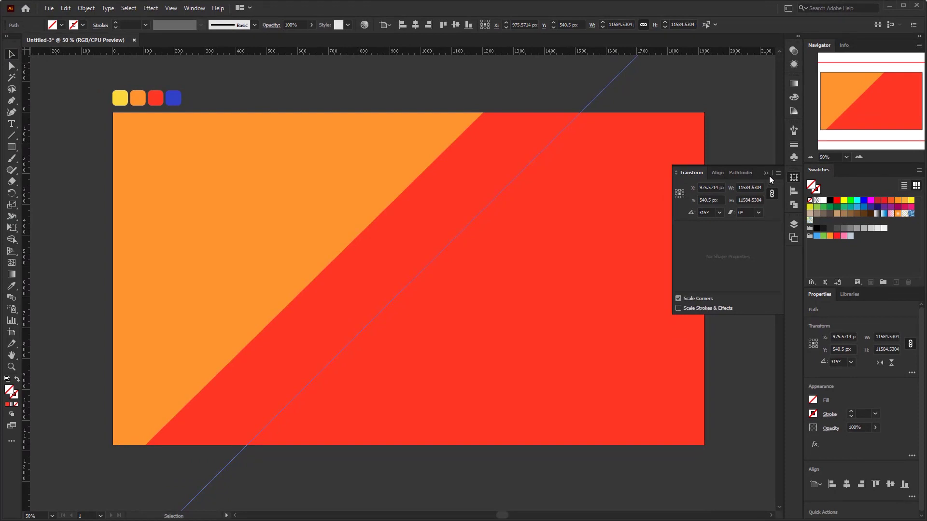
left_click(769, 177)
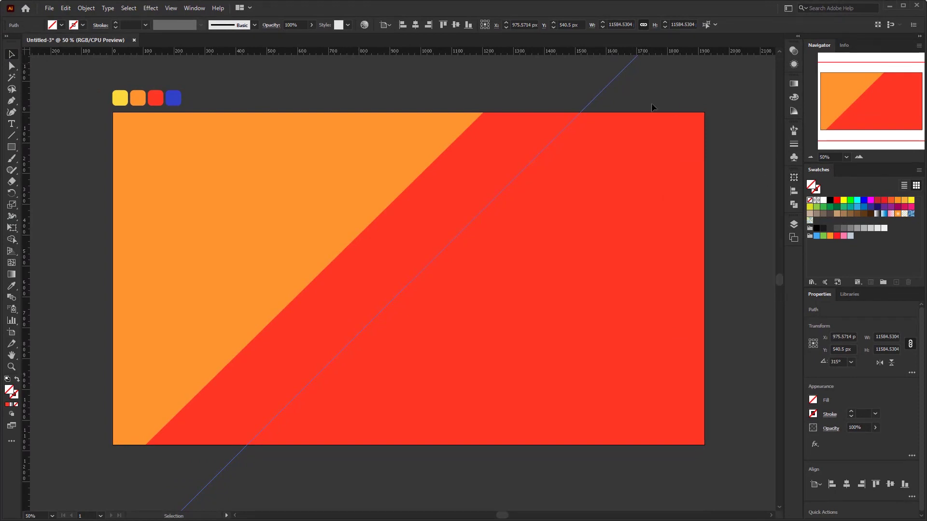
left_click_drag(605, 89, 502, 103)
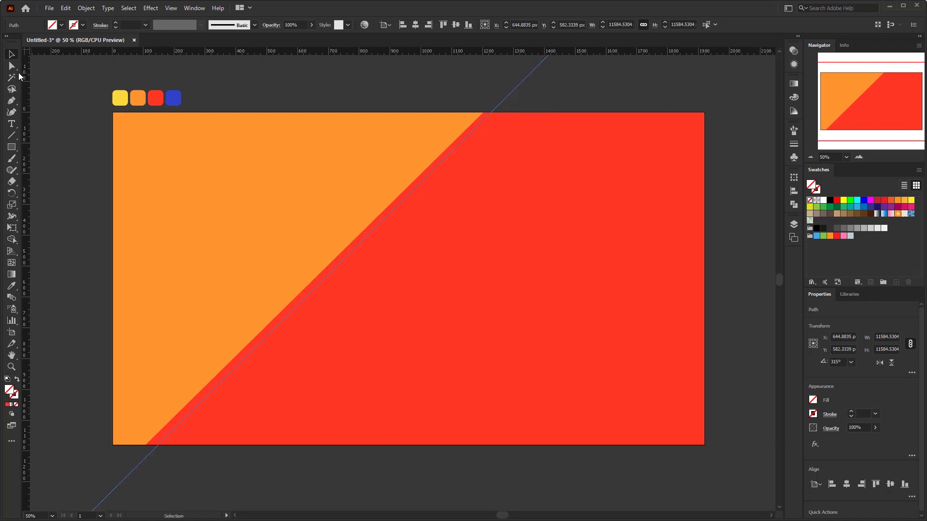
left_click(11, 66)
Snap the red shape's top and bottom-left anchors onto the diagonal line, then select the line
left_click(508, 227)
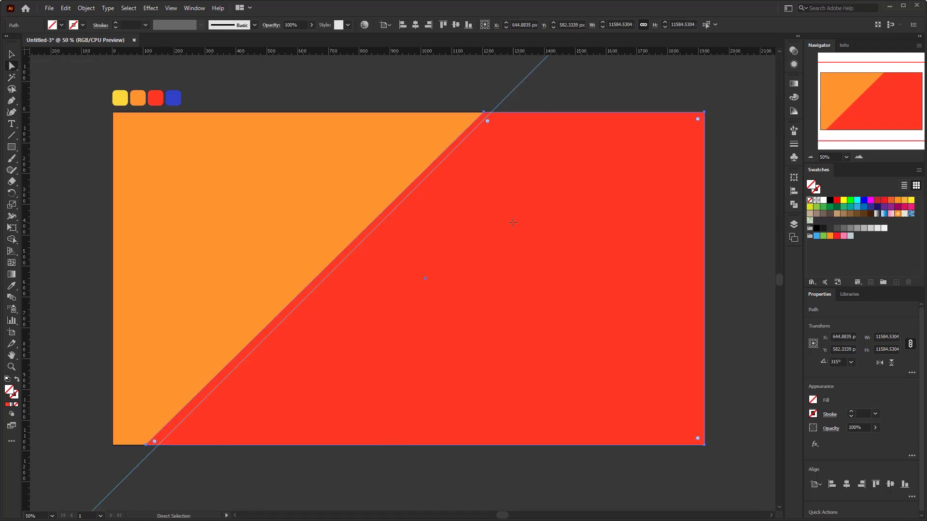
left_click(484, 112)
left_click_drag(484, 112, 492, 112)
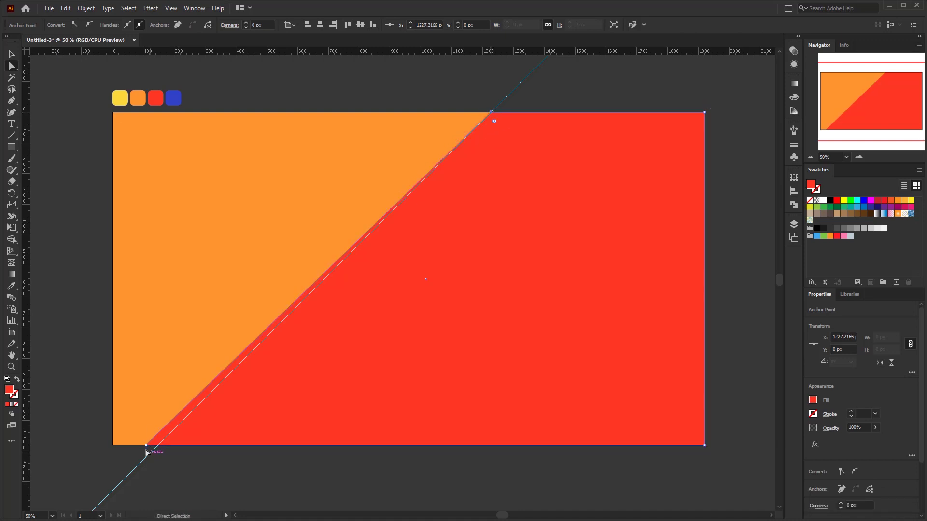
left_click_drag(147, 445, 158, 446)
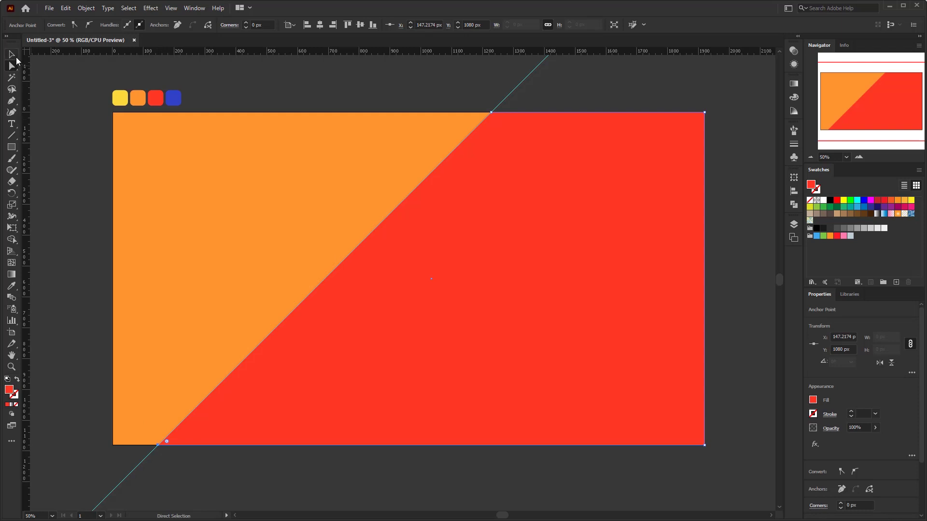
left_click(14, 55)
left_click_drag(470, 72, 589, 82)
Delete the diagonal line and Alt-drag a copy of the red shape to the right
key("Delete")
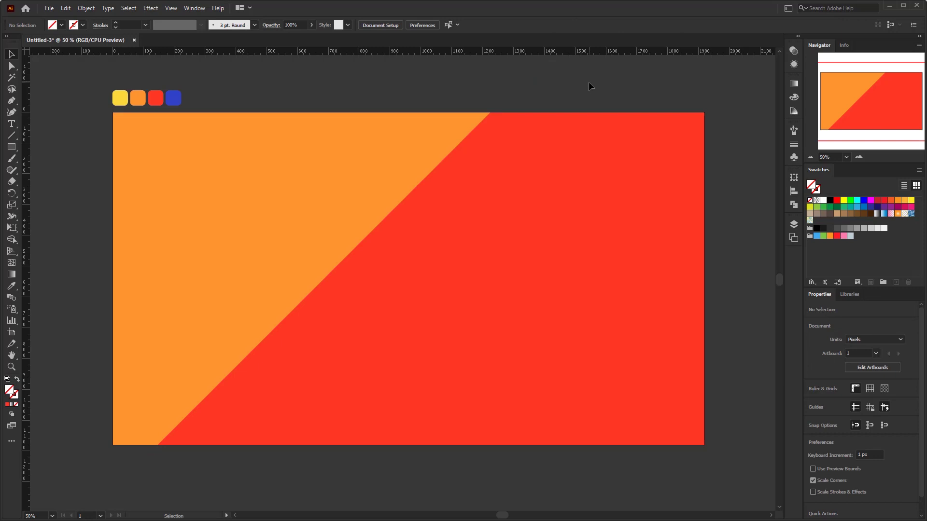
left_click(435, 369)
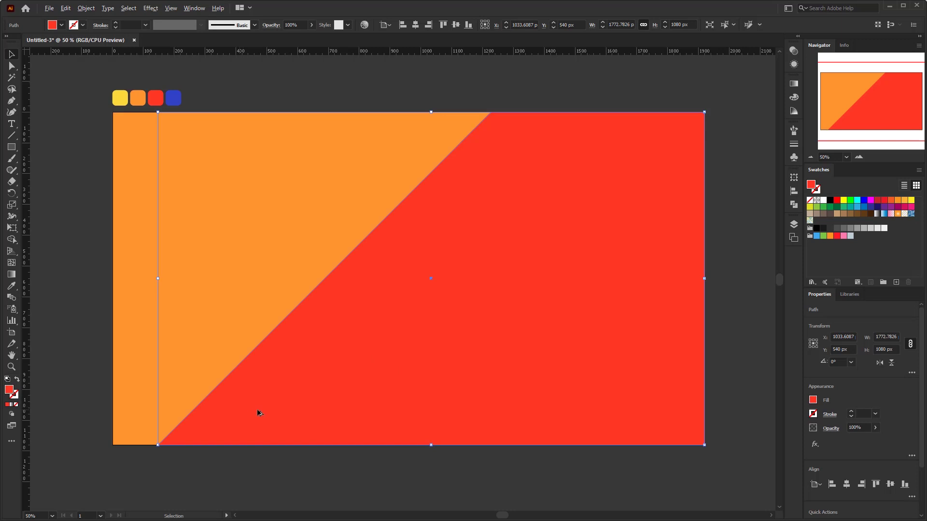
left_click_drag(258, 411, 338, 412)
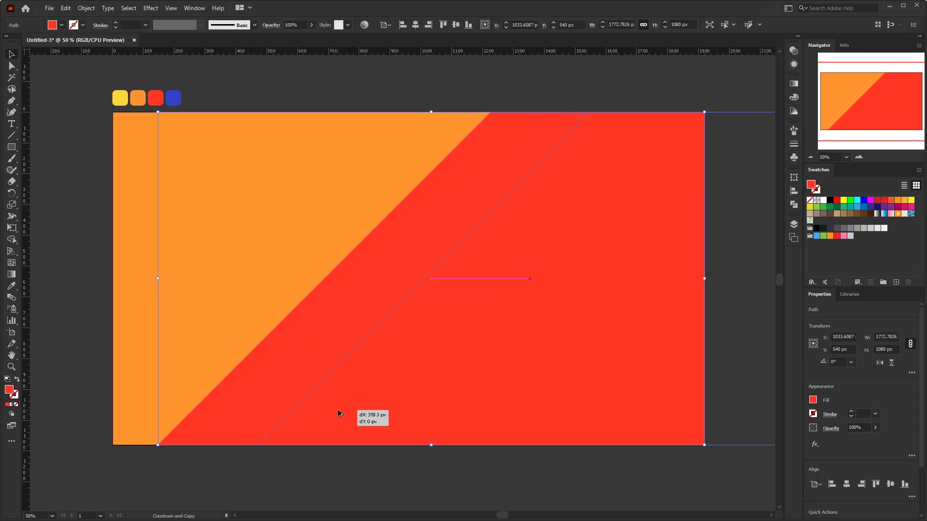
left_click_drag(338, 413, 387, 416)
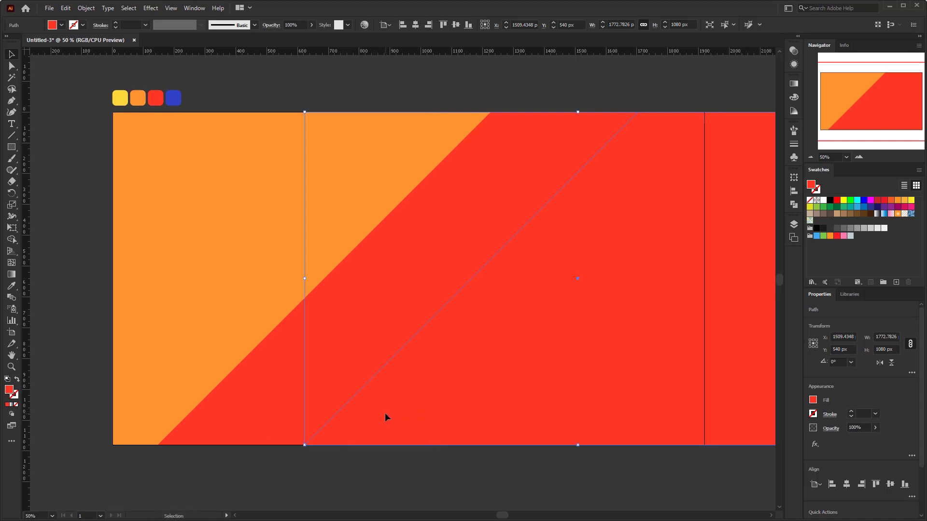
Fill the shifted copy with the blue sample colour and zoom out to view the artwork
left_click(12, 287)
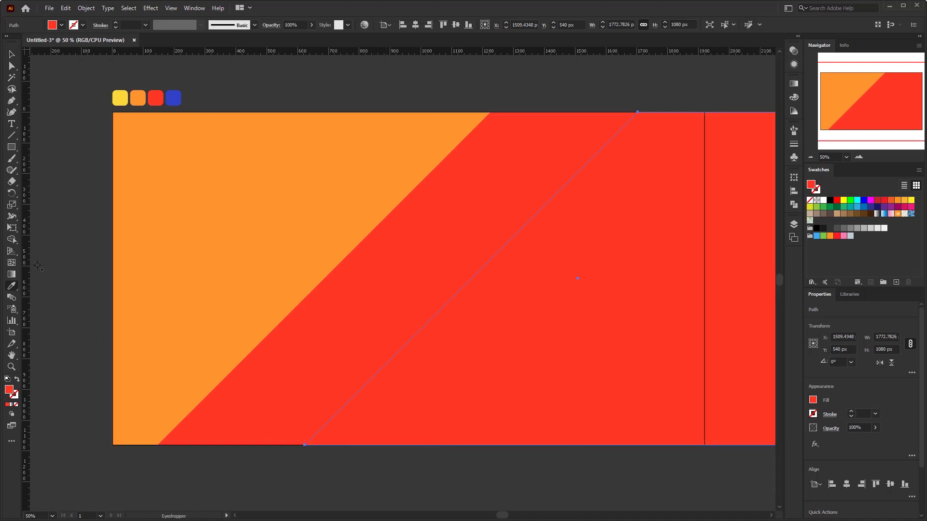
left_click(173, 99)
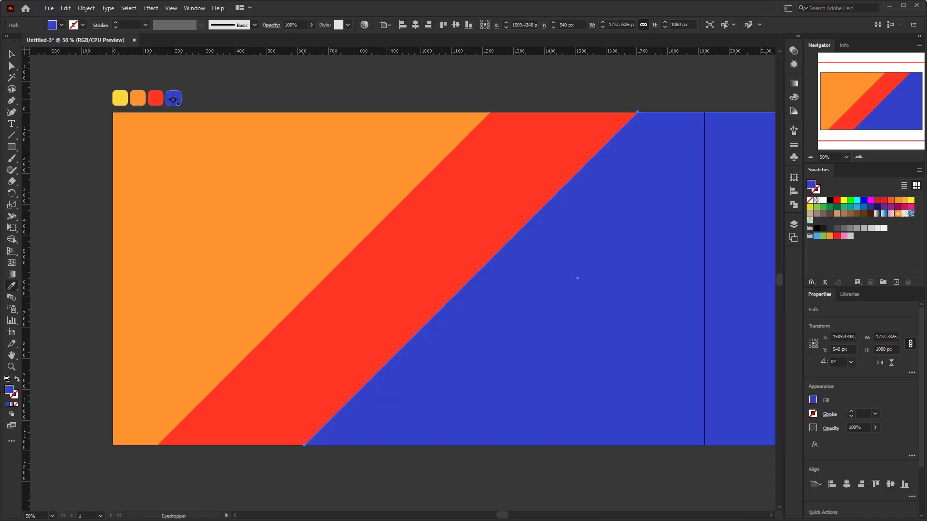
key("v")
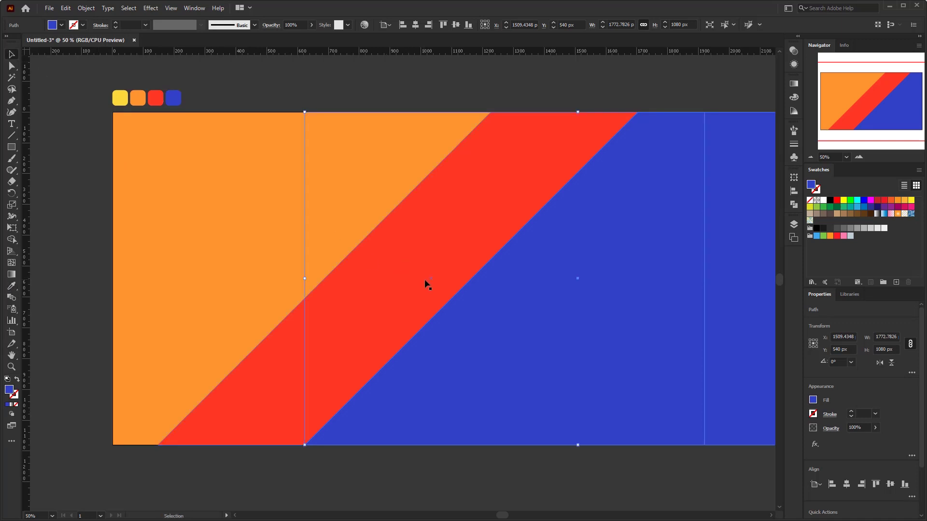
key("ctrl+minus")
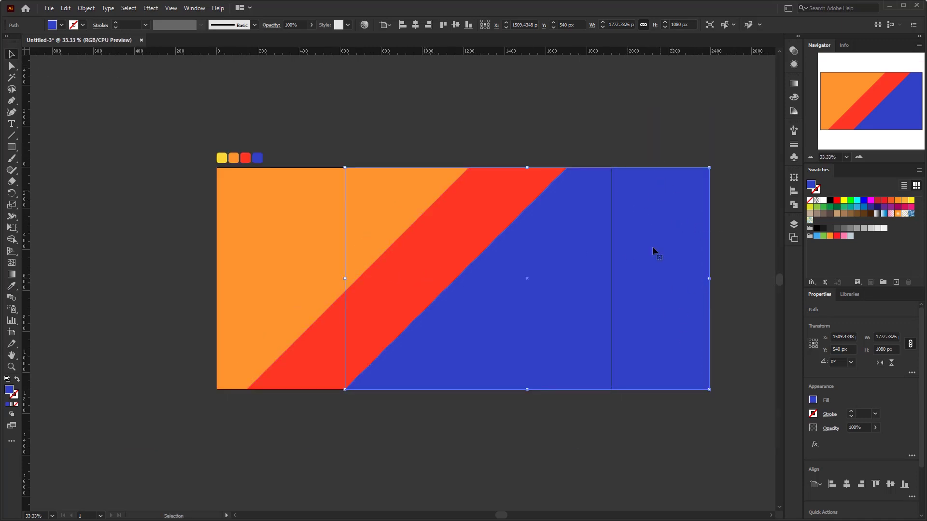
Trim off the blue band's overhang past the artboard with the Shape Builder tool
left_click_drag(669, 126, 350, 441)
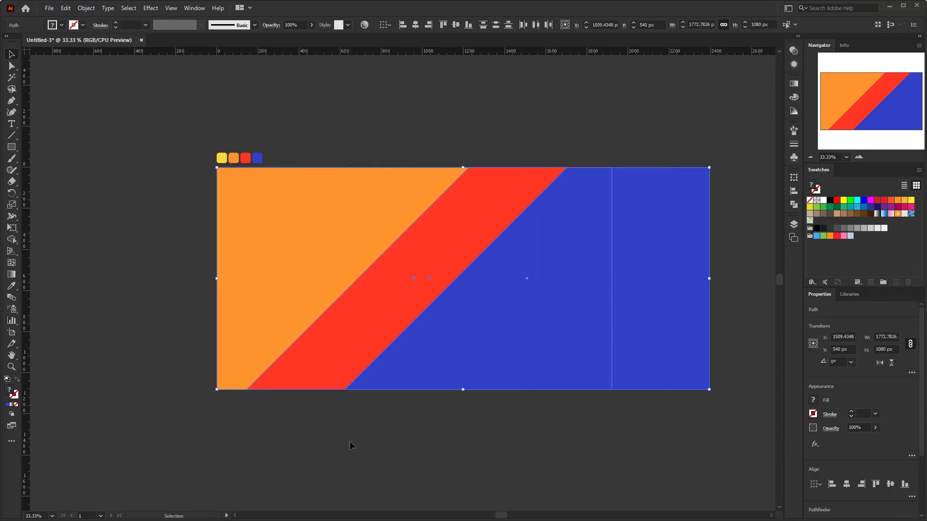
left_click_drag(17, 242, 46, 240)
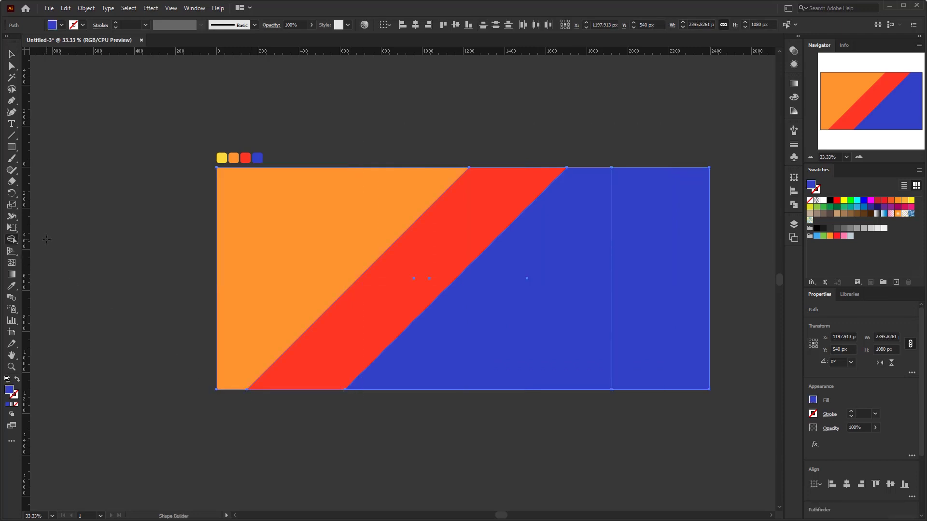
left_click(674, 279, "alt")
key("v")
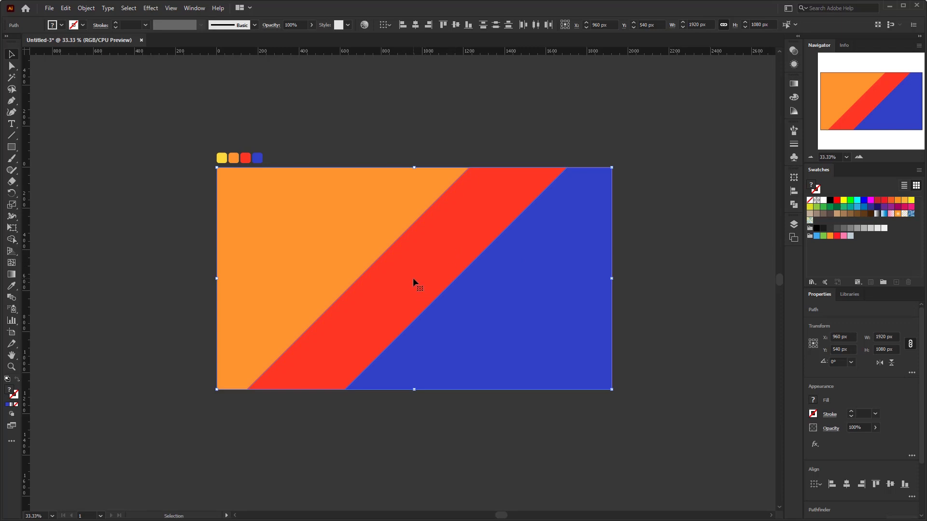
Lock the orange, red and blue background shapes with Object > Lock > Selection
scroll(413, 277, "up", 1)
left_click_drag(377, 84, 506, 480)
left_click(88, 8)
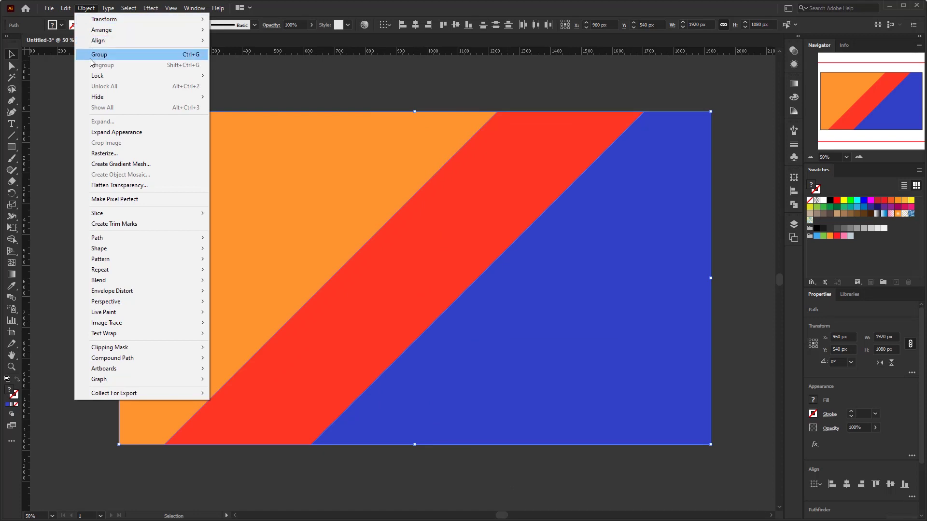
mouse_move(96, 76)
left_click(227, 77)
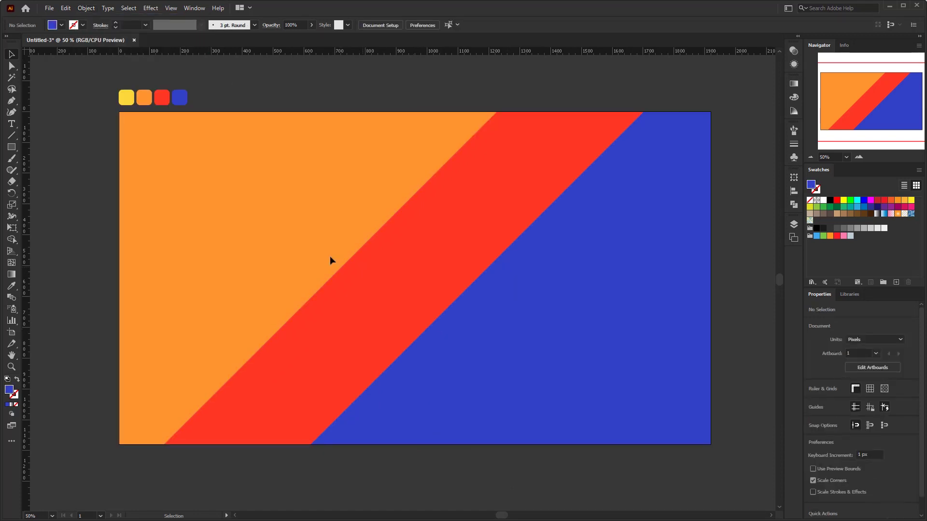
Create a 270 × 270 px circle with the Ellipse tool
left_click_drag(15, 151, 55, 172)
left_click(283, 266)
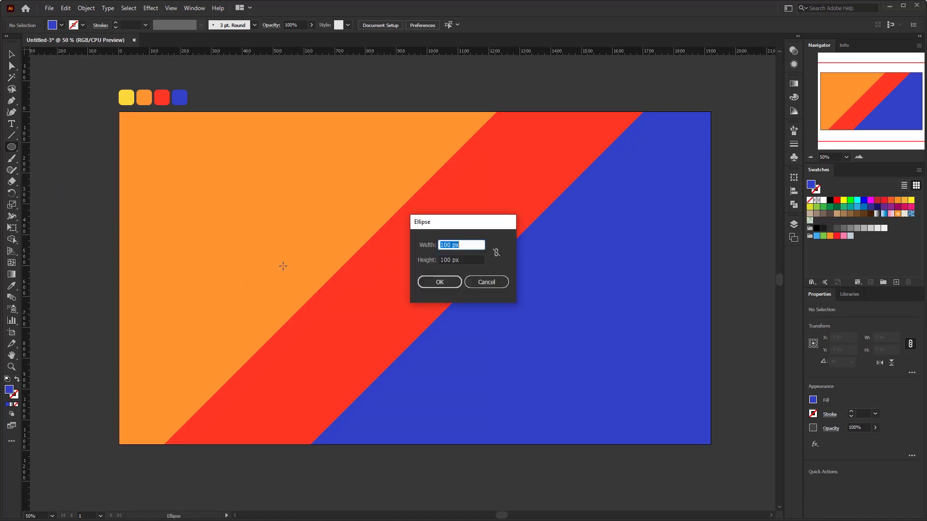
type("270")
key("Tab")
type("270")
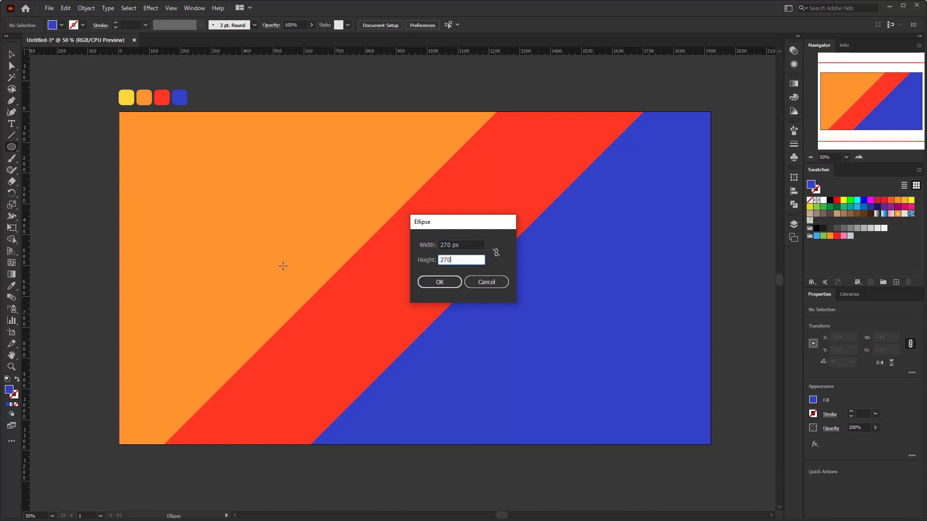
key("Return")
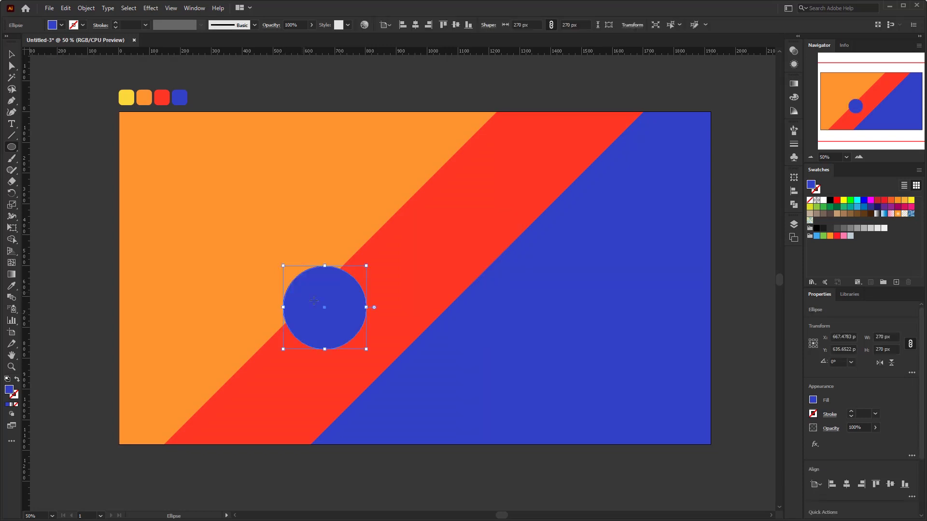
Swap the circle's fill to stroke and set the stroke weight to 270 pt
left_click(17, 381)
left_click(14, 395)
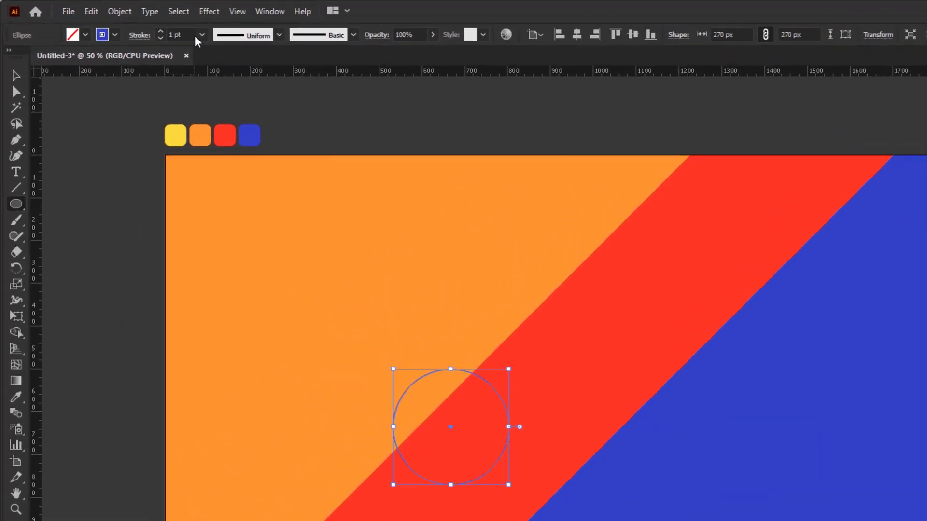
left_click(144, 26)
type("28")
key("Return")
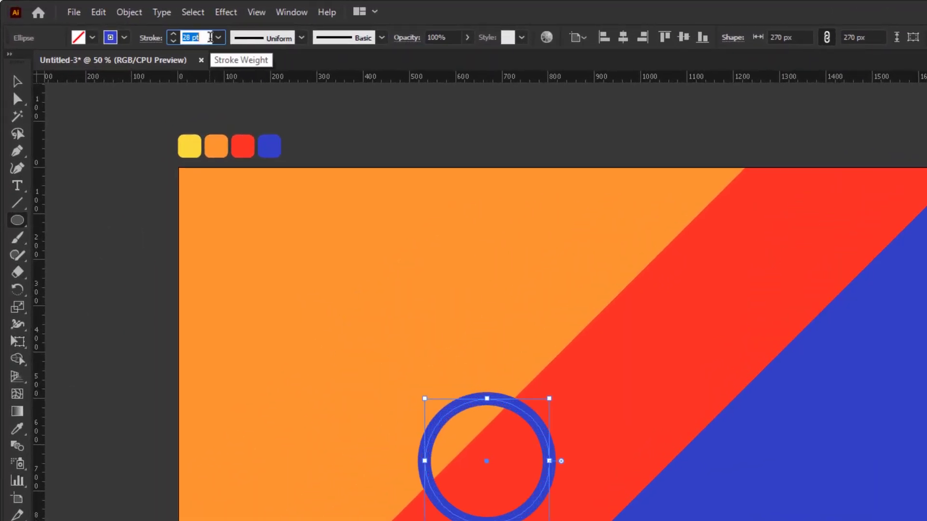
scroll(210, 38, "up", 20)
scroll(210, 37, "up", 20)
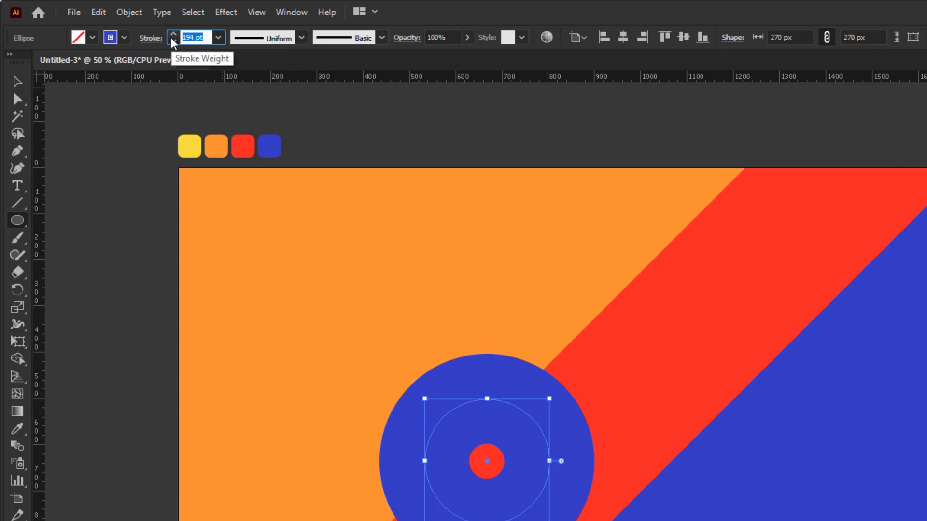
type("270")
key("Return")
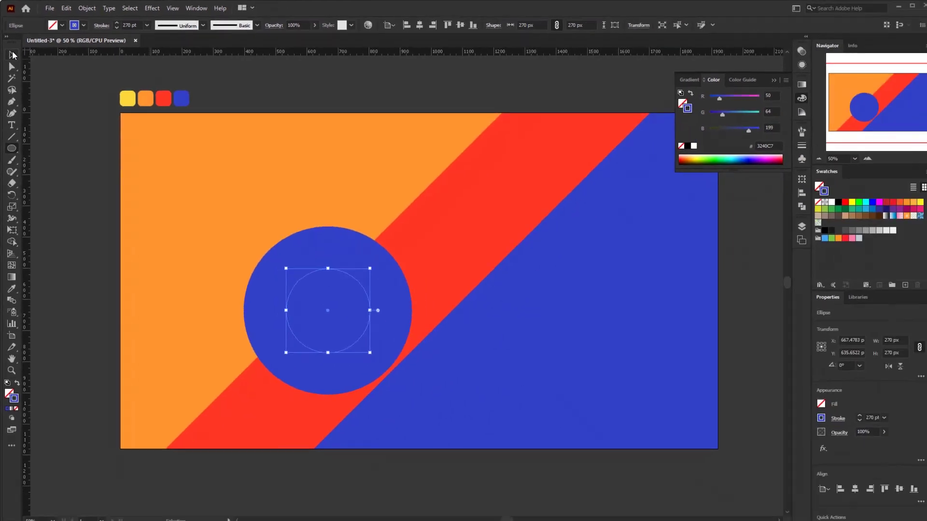
key("v")
left_click(98, 210)
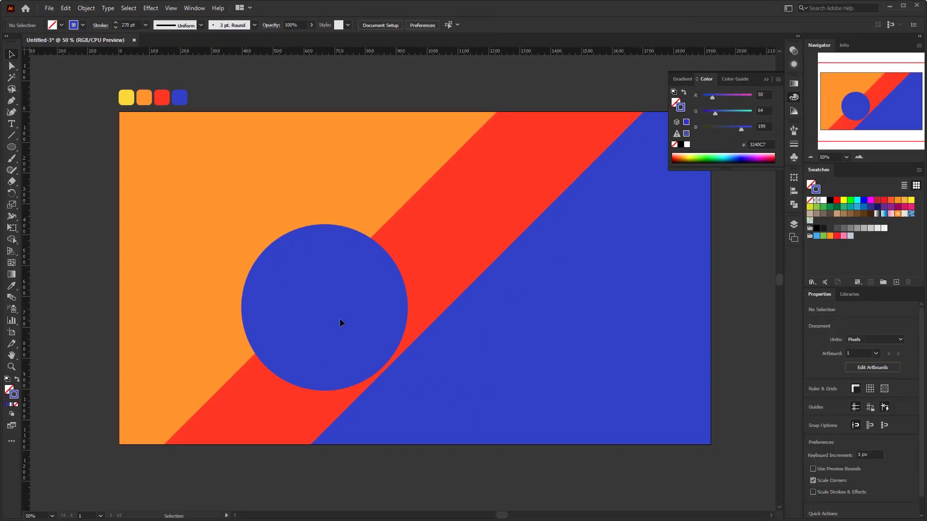
Apply a gradient to the circle's stroke with yellow and red swatch stops
left_click(367, 310)
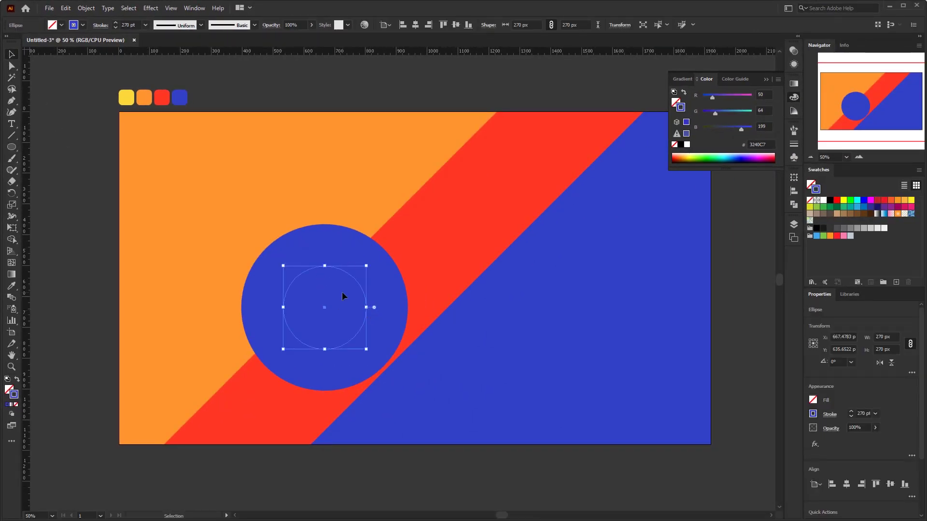
left_click(793, 83)
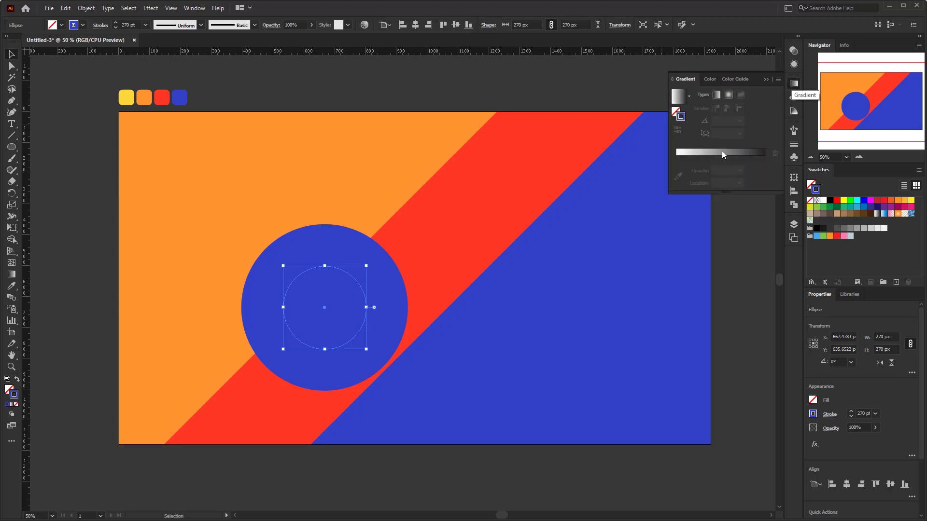
left_click(696, 152)
left_click(677, 170)
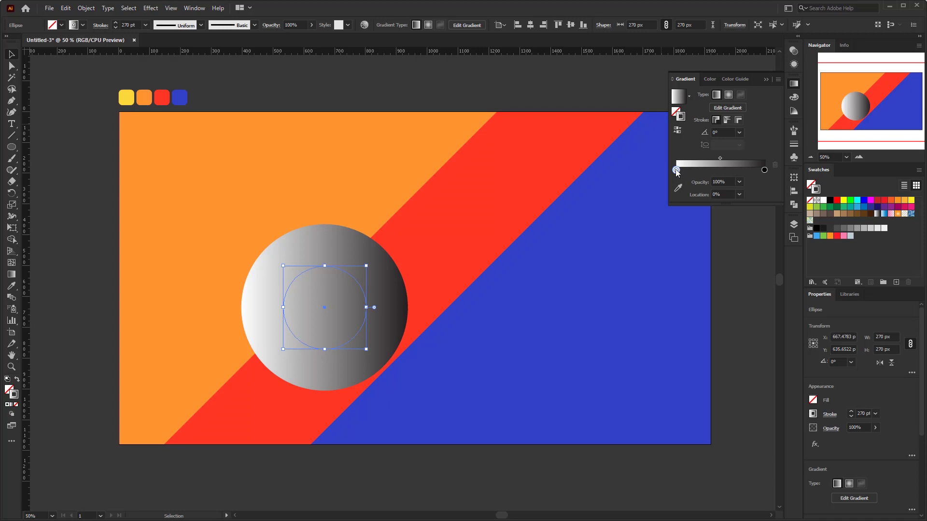
left_click(678, 187)
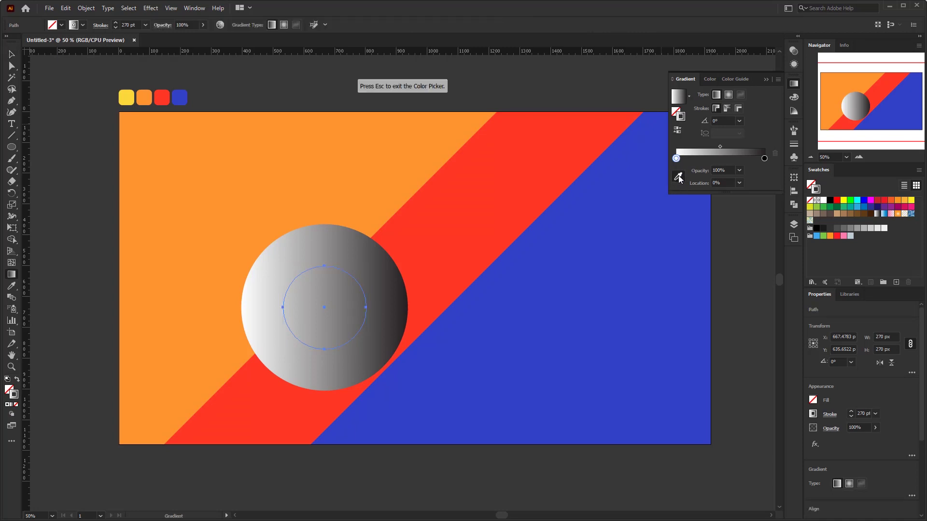
key("Escape")
left_click(124, 95)
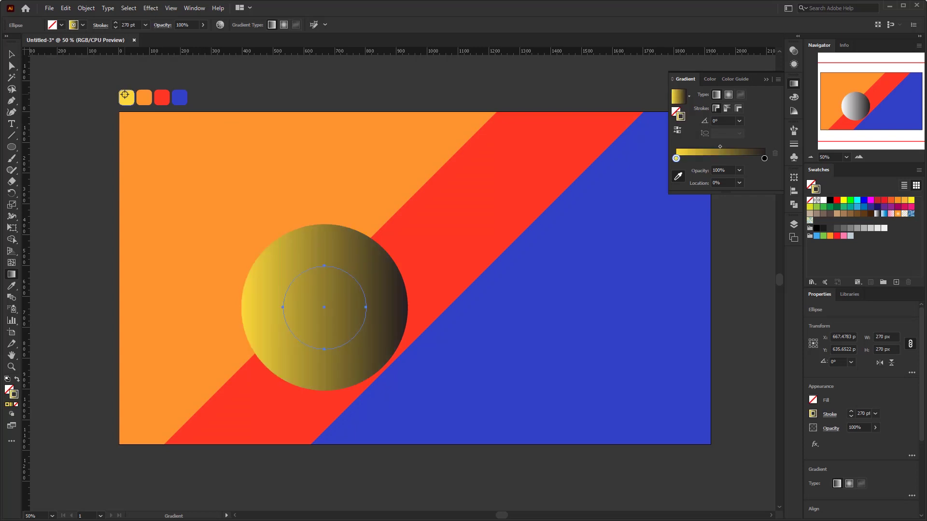
left_click(764, 160)
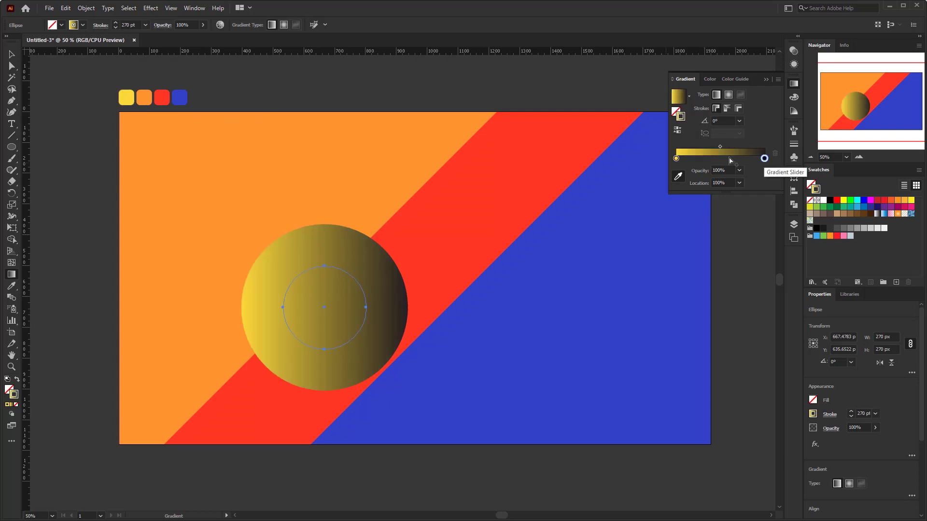
left_click(162, 98)
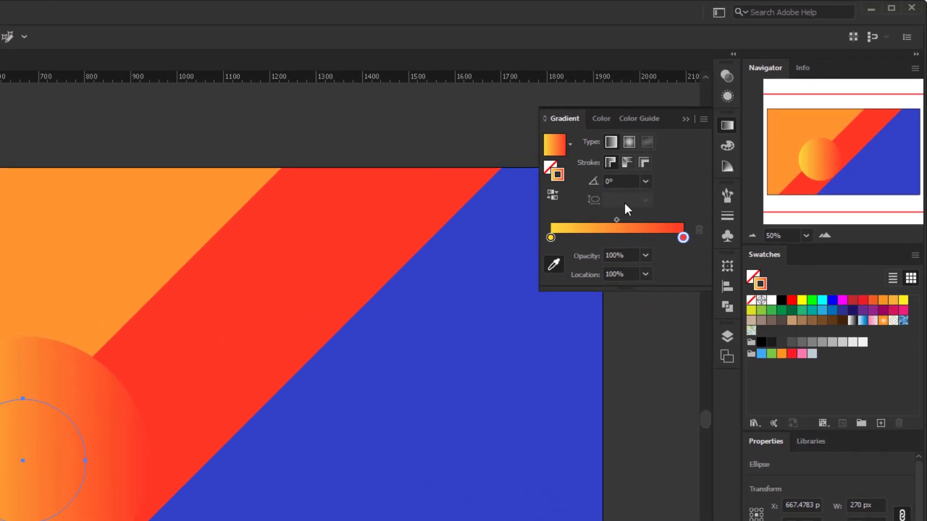
Set the stroke gradient to run along the stroke, creating the cone effect
left_click(627, 162)
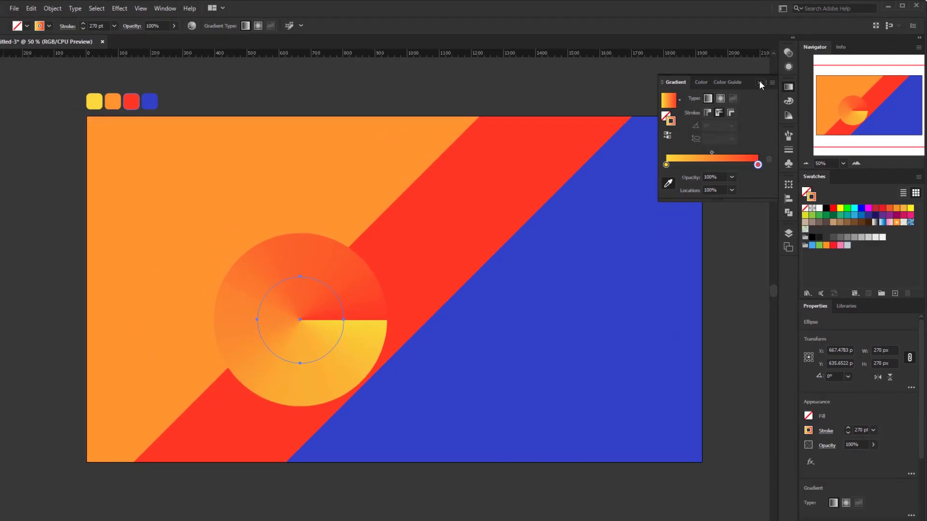
left_click(685, 118)
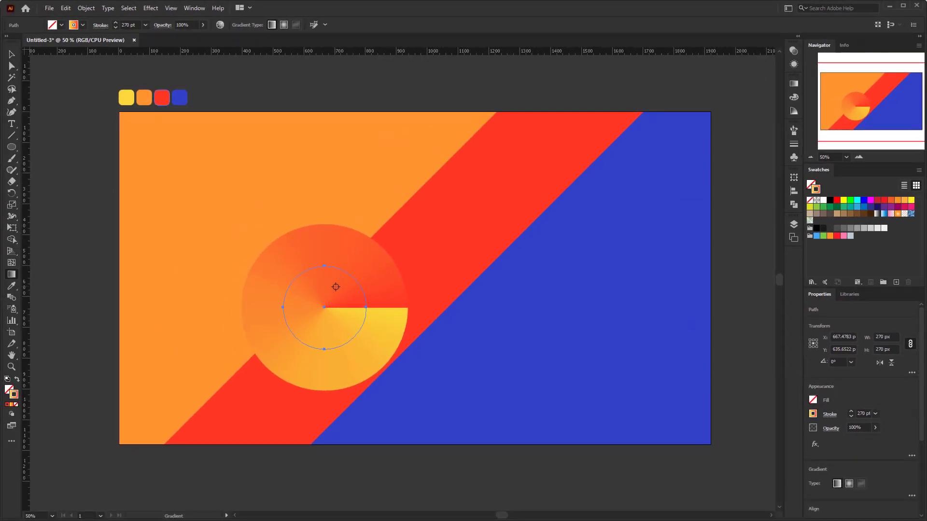
key("v")
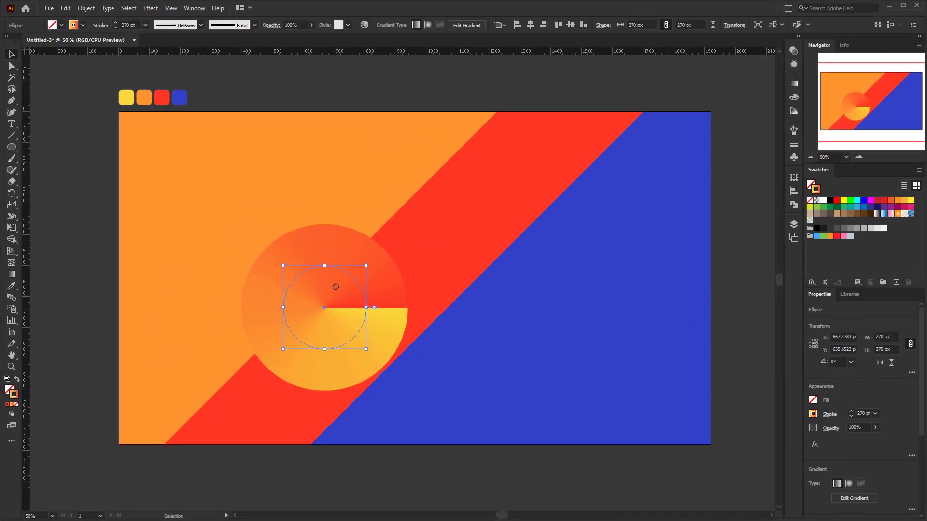
left_click(316, 153)
Nudge the 45°-rotated cone circle slightly down-left so it straddles the orange–red edge
left_click(314, 386)
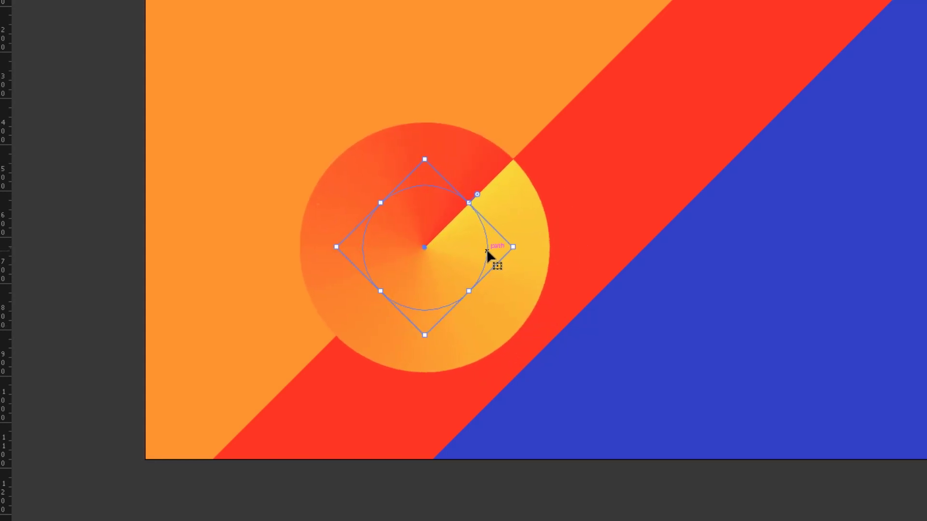
left_click_drag(424, 259, 411, 263)
left_click(567, 260)
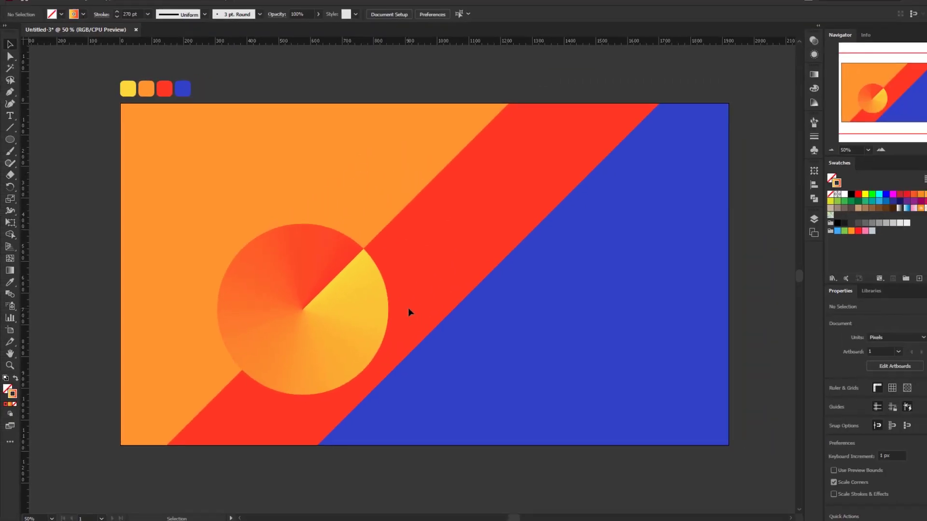
left_click(290, 334)
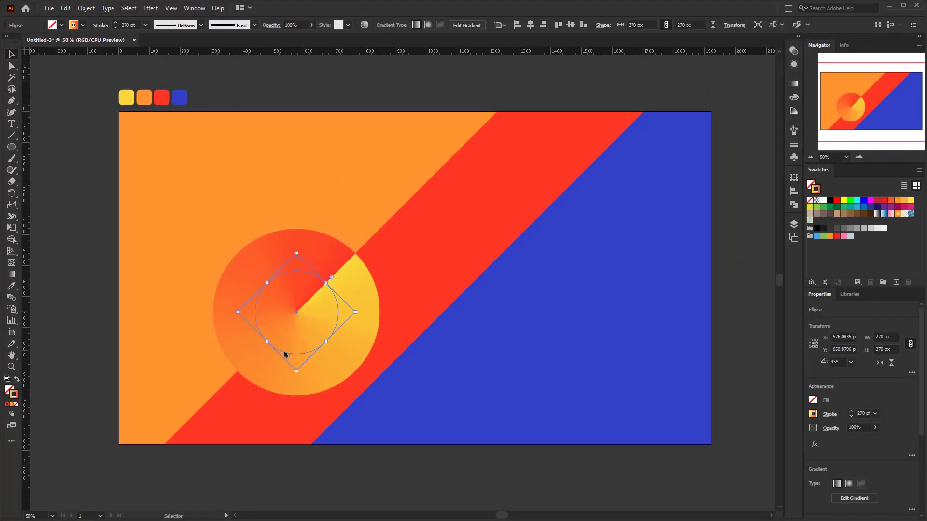
Place a copy of the cone circle up-right and resize it to 170 x 170 px
left_click_drag(285, 356, 381, 261)
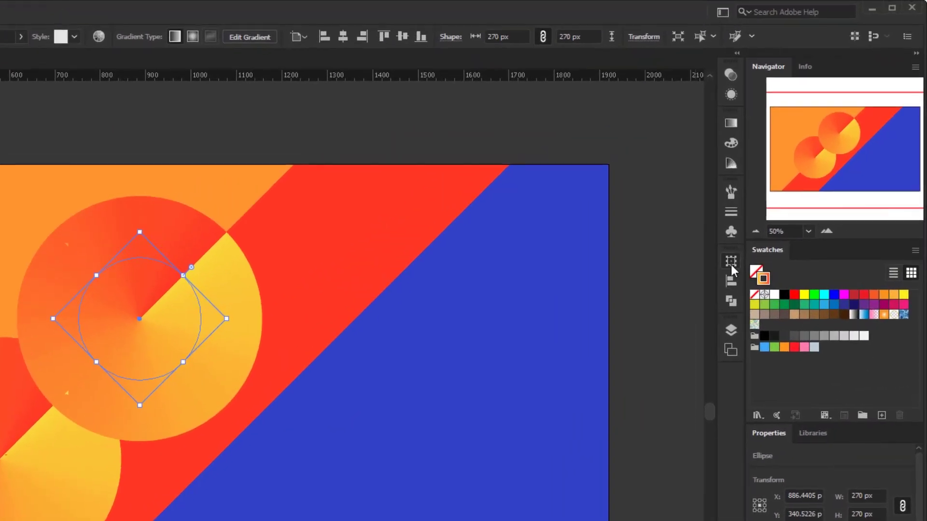
left_click(731, 263)
left_click(669, 280)
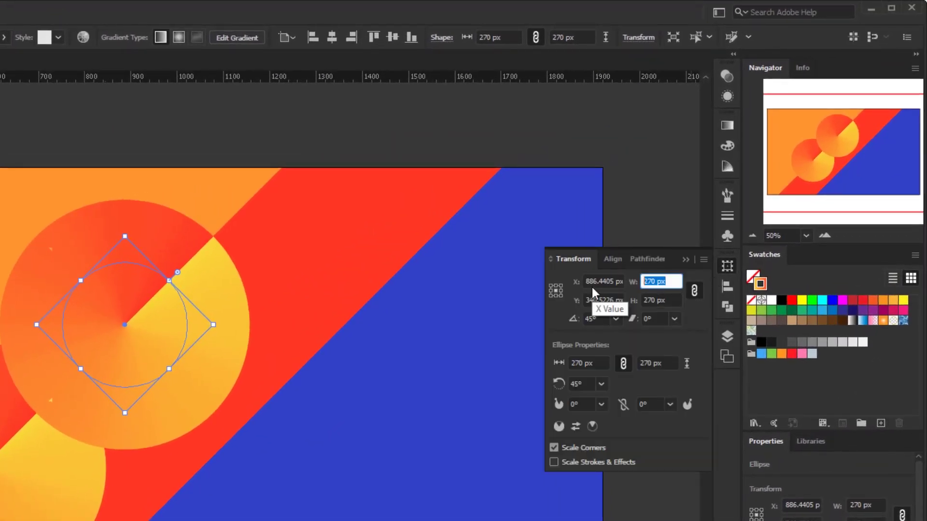
type("170")
key("Tab")
type("170")
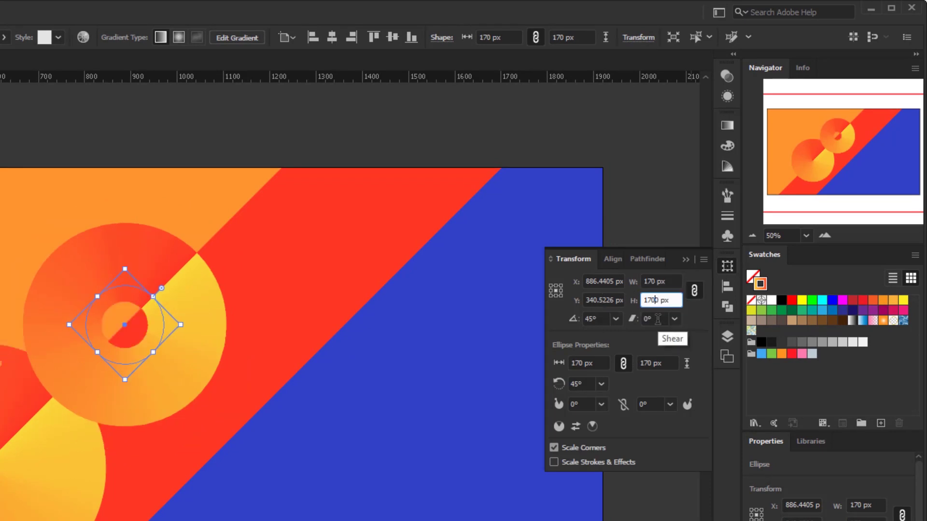
key("Return")
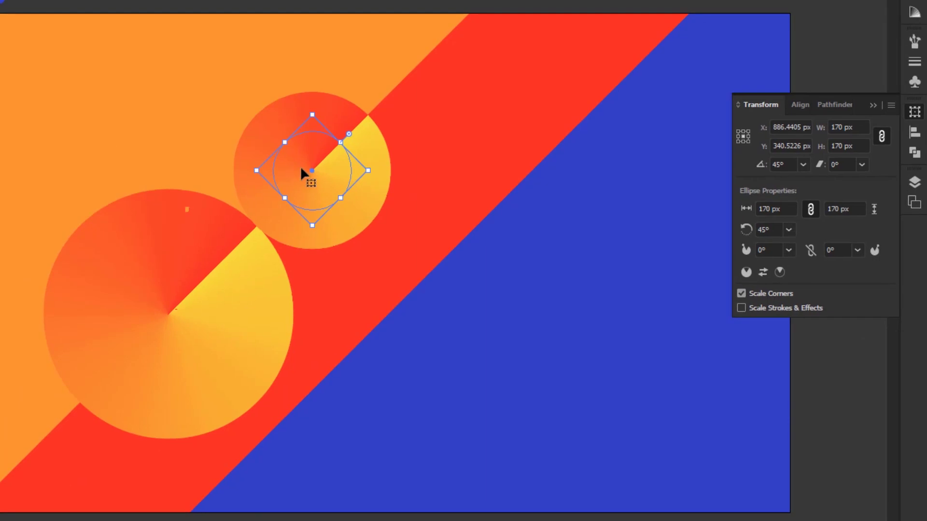
Reflect the small circle, rotate it to 225°, and nudge it up 1 px
right_click(114, 324)
mouse_move(358, 439)
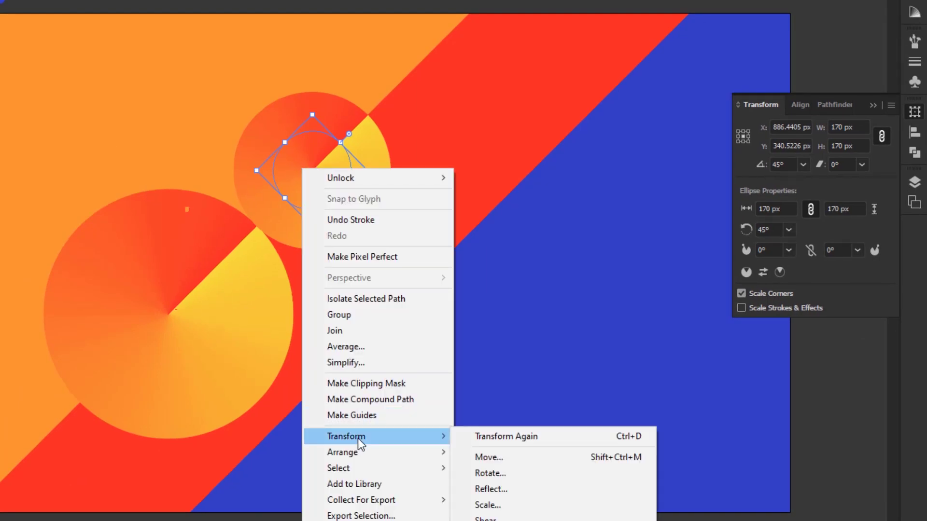
left_click(530, 489)
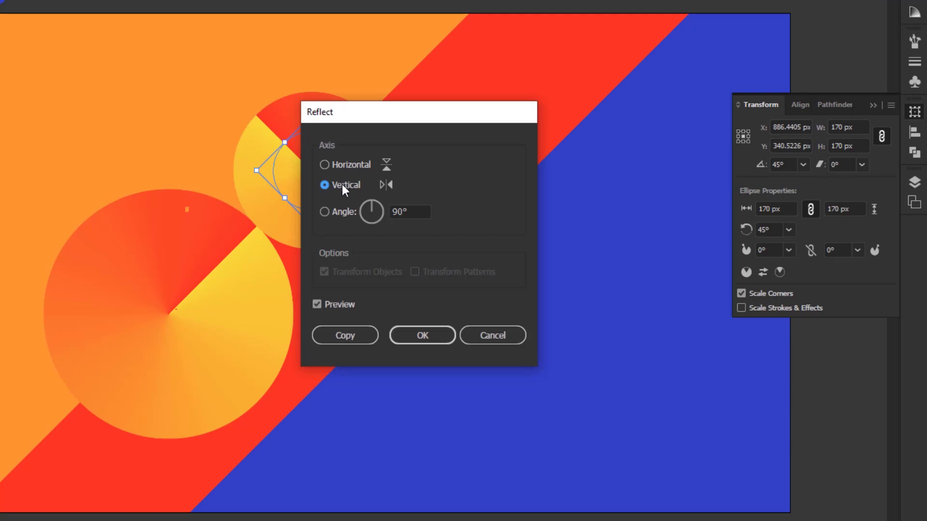
left_click(436, 332)
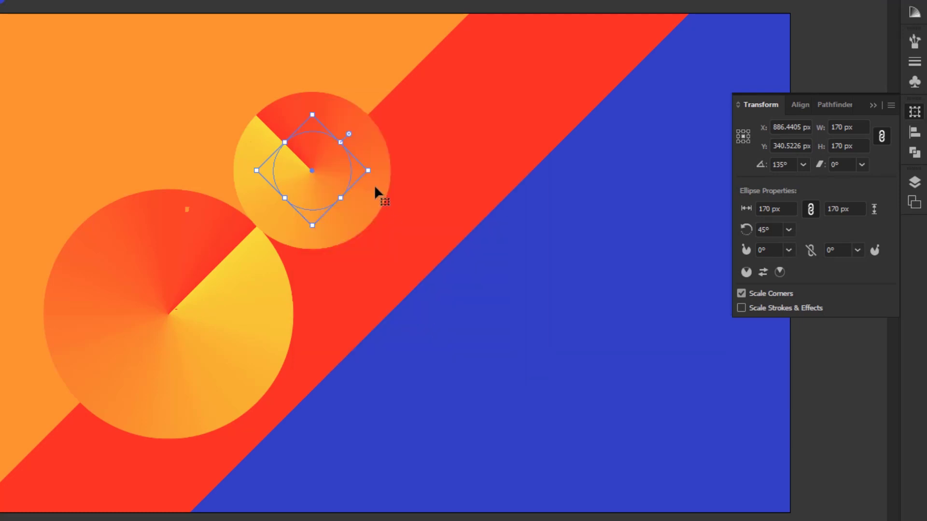
left_click_drag(377, 175, 304, 95)
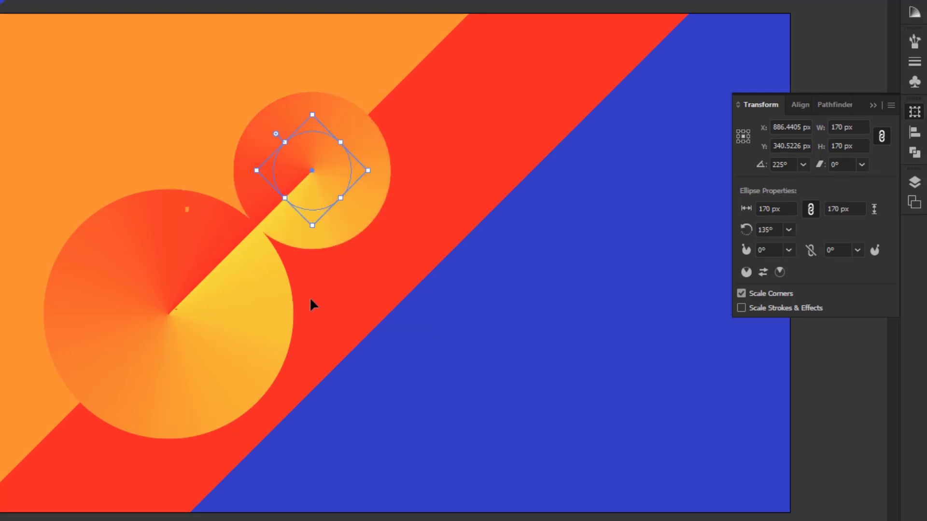
key("Up")
key("ctrl+shift+a")
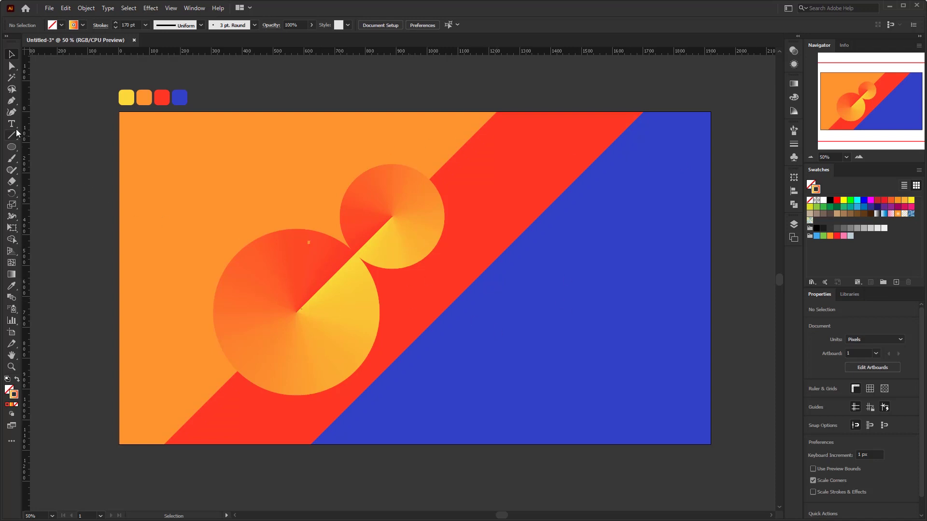
Add an enlarged white '45' label in Montserrat Black Italic beside the circles
left_click_drag(12, 125, 41, 126)
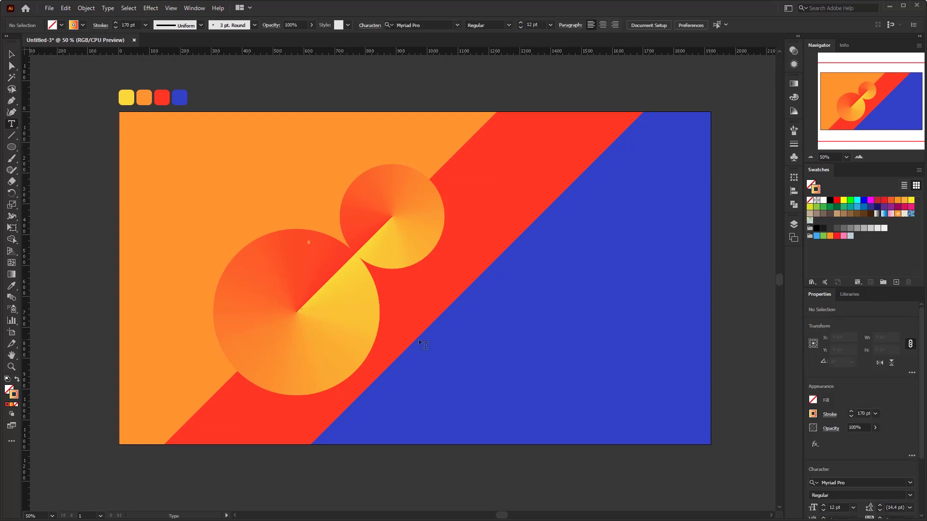
left_click(402, 299)
key("Escape")
left_click(385, 26)
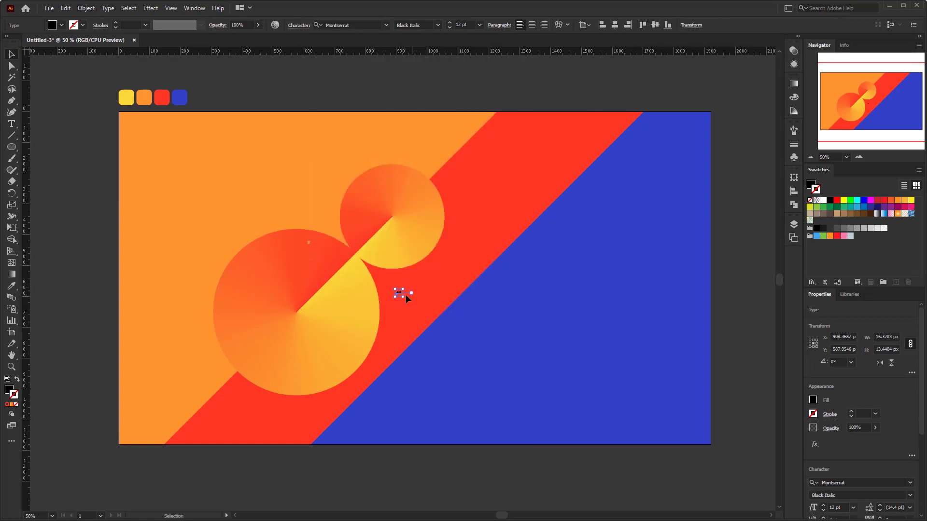
left_click_drag(405, 294, 426, 298)
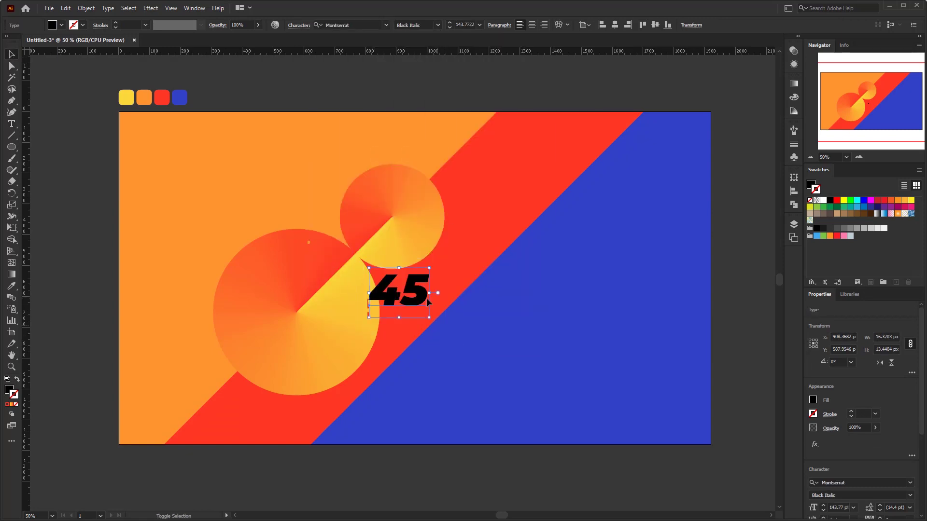
left_click(823, 200)
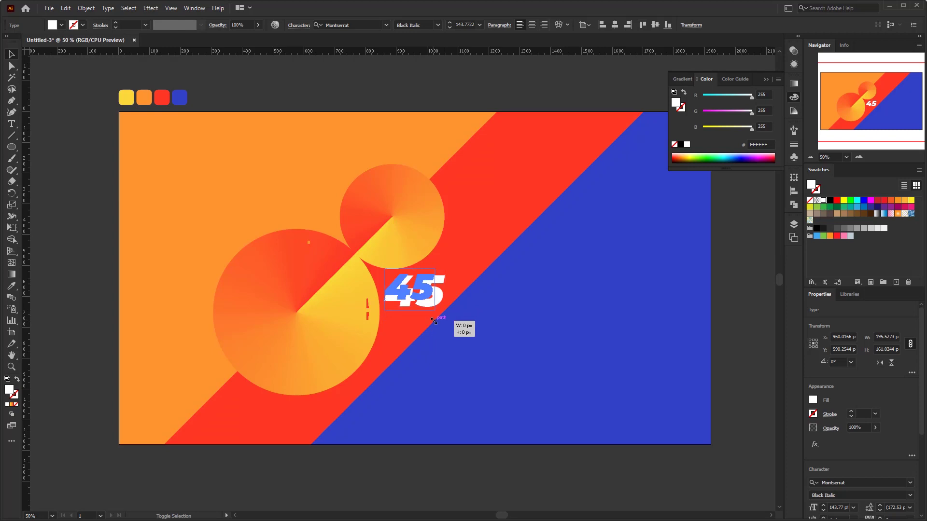
Add a degree sign so the label reads '45°'
double_click(471, 292)
type("0")
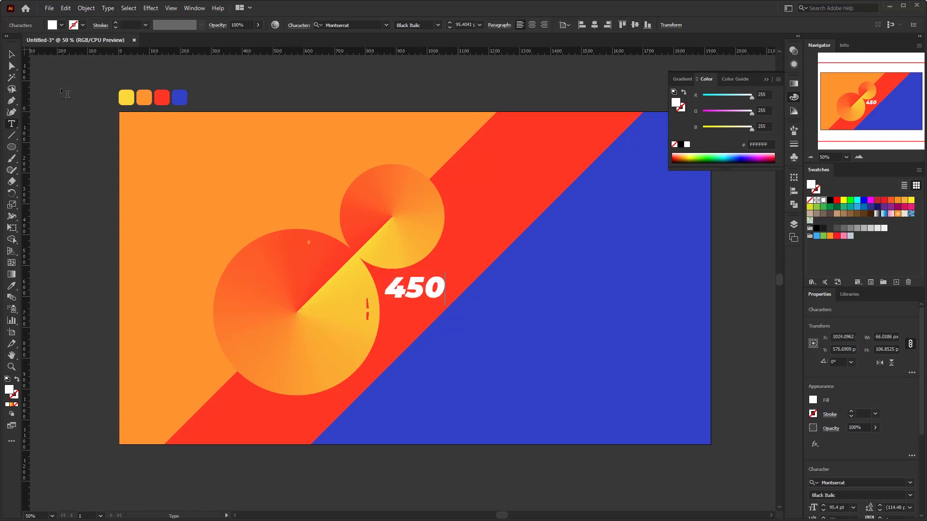
key("BackSpace")
type("°")
key("Escape")
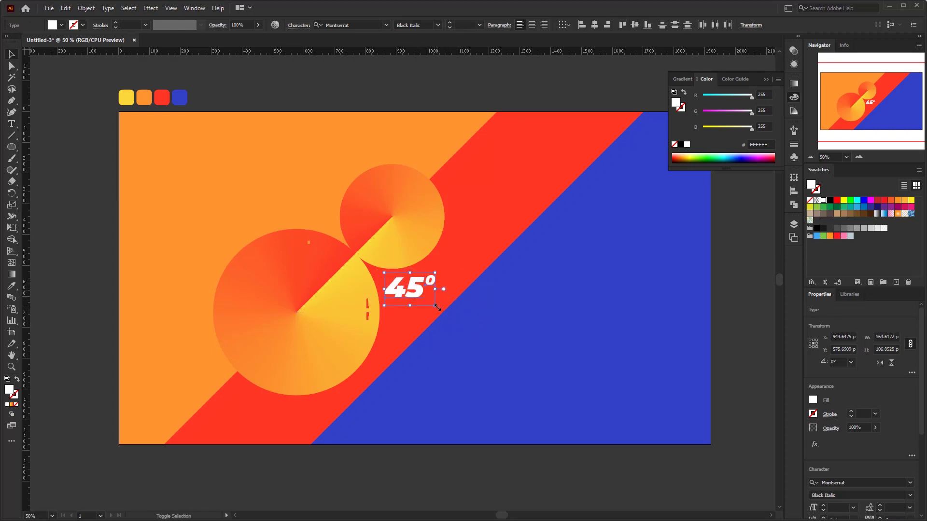
left_click(499, 314)
Fit the artboard on screen and unlock the three locked background shapes
left_click(52, 516)
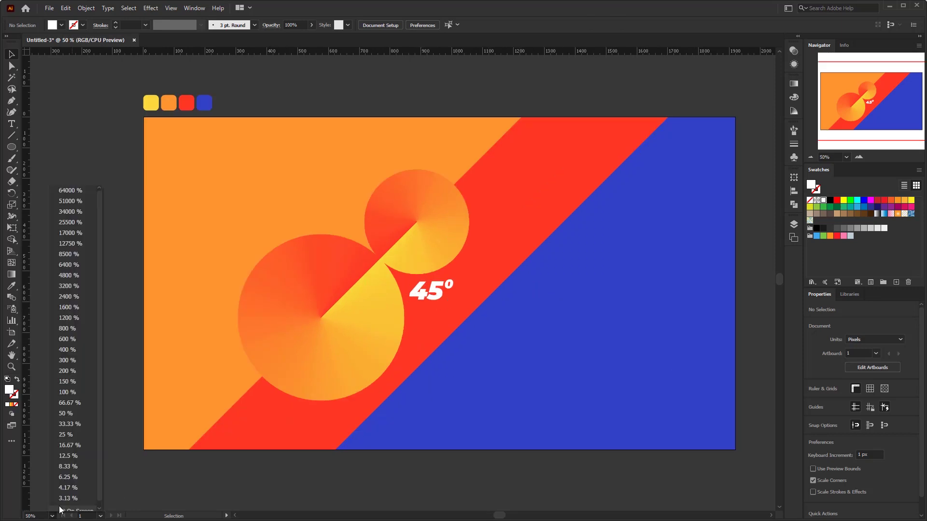
left_click(67, 459)
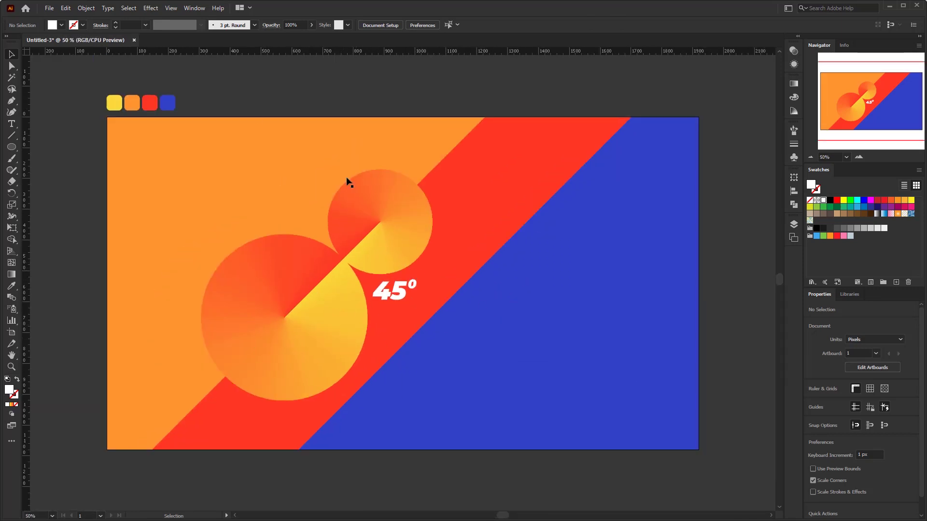
left_click_drag(211, 90, 542, 431)
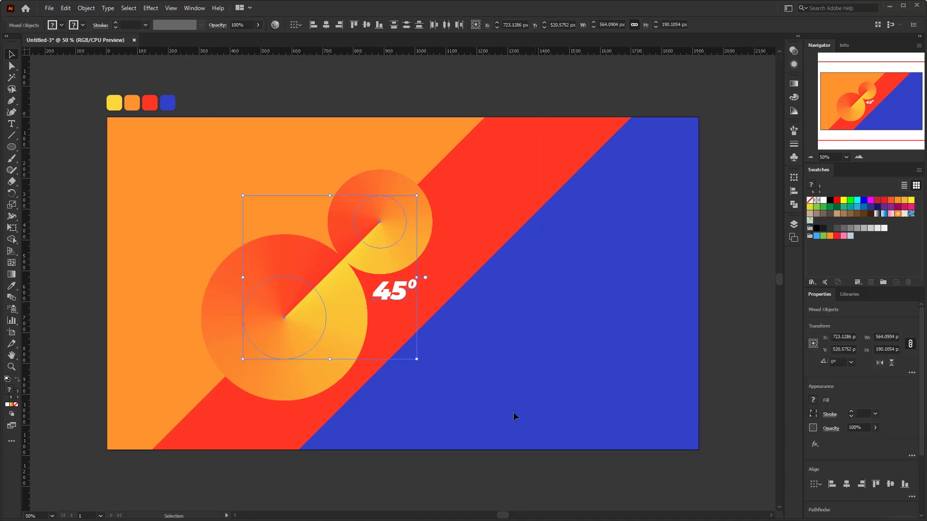
right_click(452, 155)
mouse_move(459, 163)
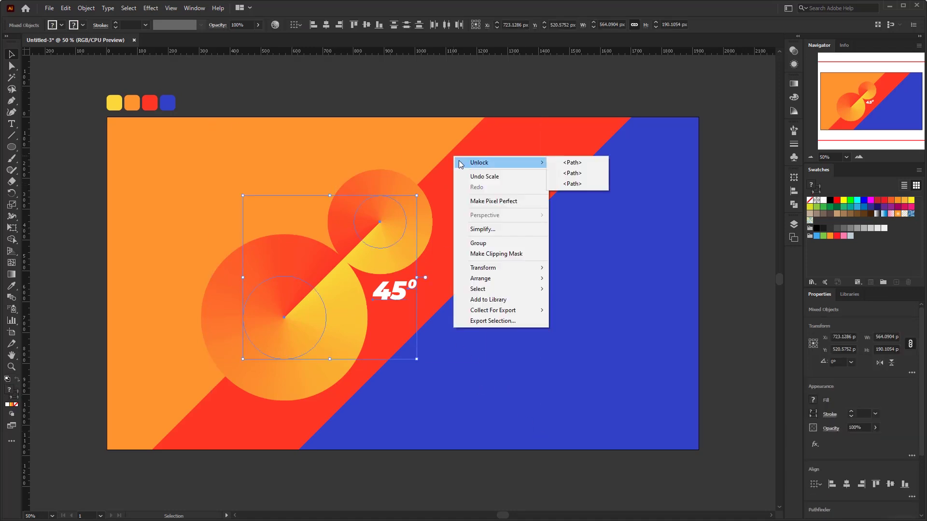
left_click(566, 166)
right_click(461, 161)
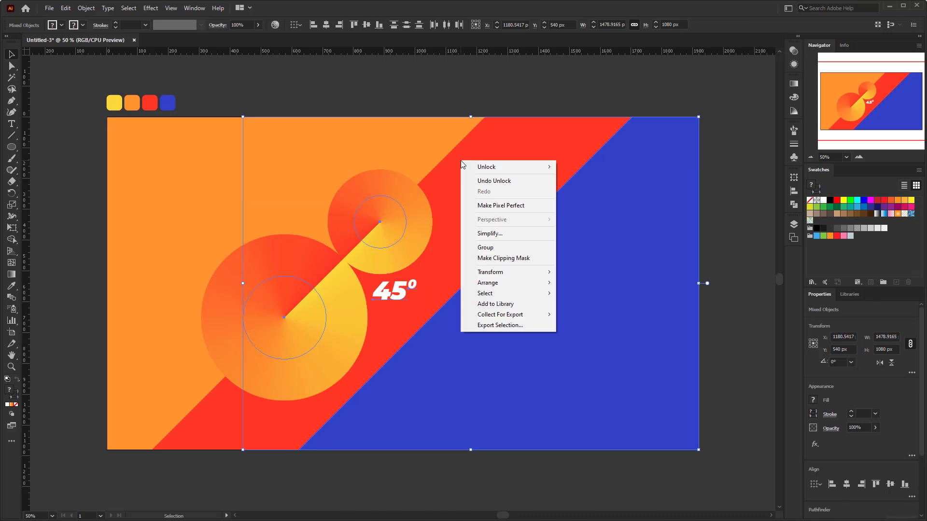
mouse_move(488, 166)
left_click(561, 170)
right_click(421, 144)
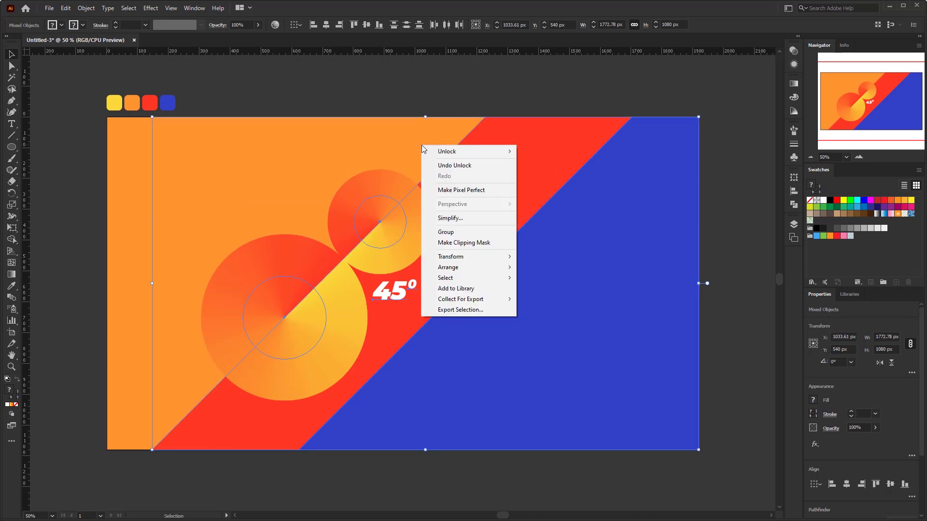
mouse_move(438, 153)
left_click(541, 155)
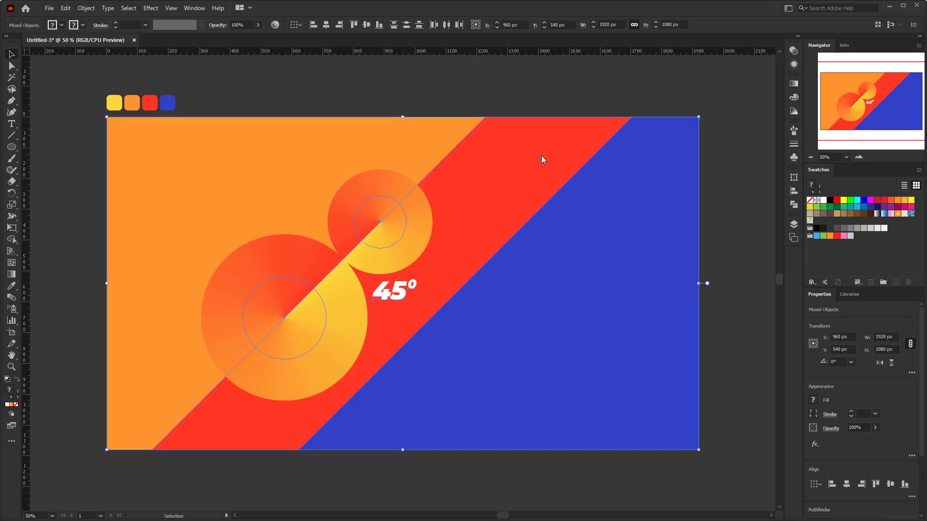
Group all the artwork on the artboard and copy the group
left_click(485, 94)
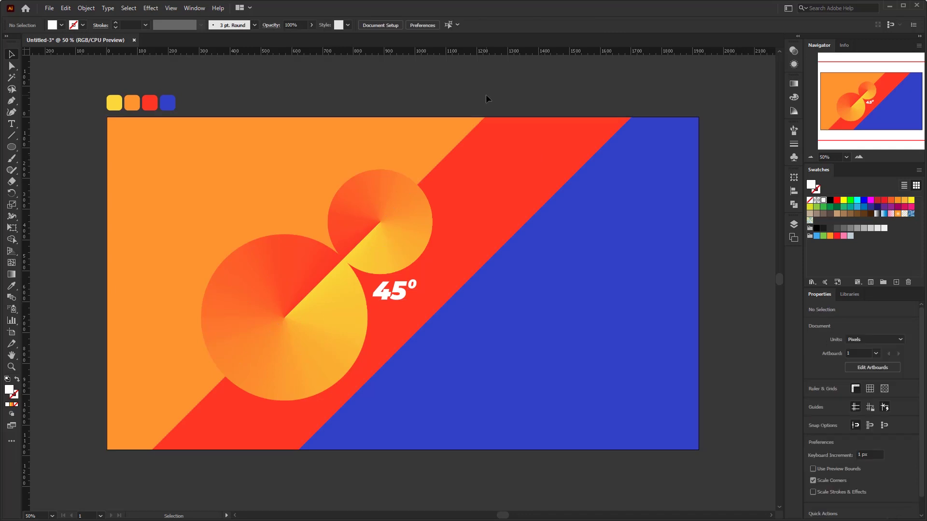
left_click_drag(567, 223, 198, 428)
right_click(257, 153)
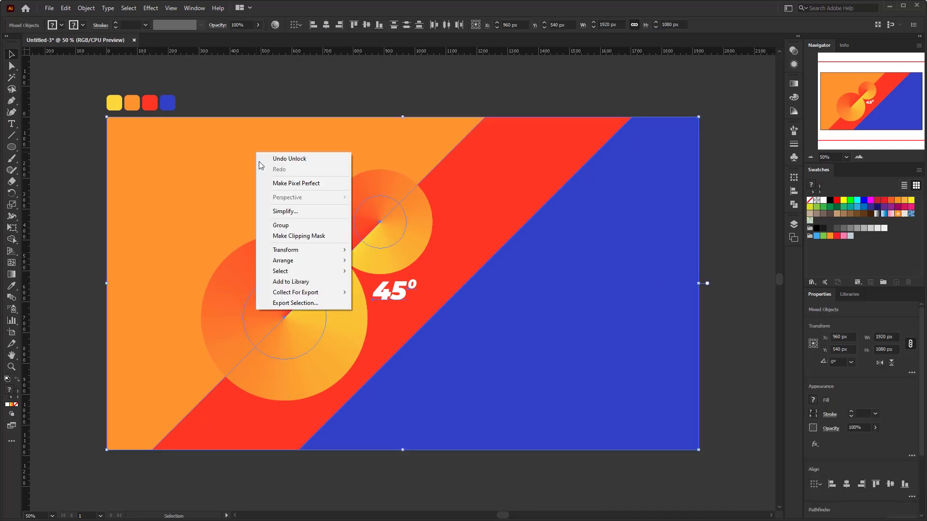
left_click(296, 230)
left_click(65, 8)
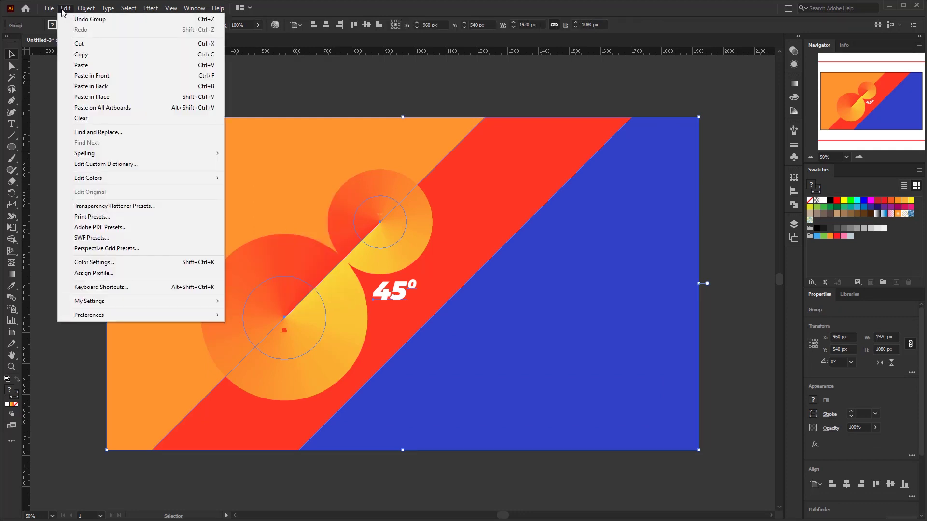
left_click(72, 56)
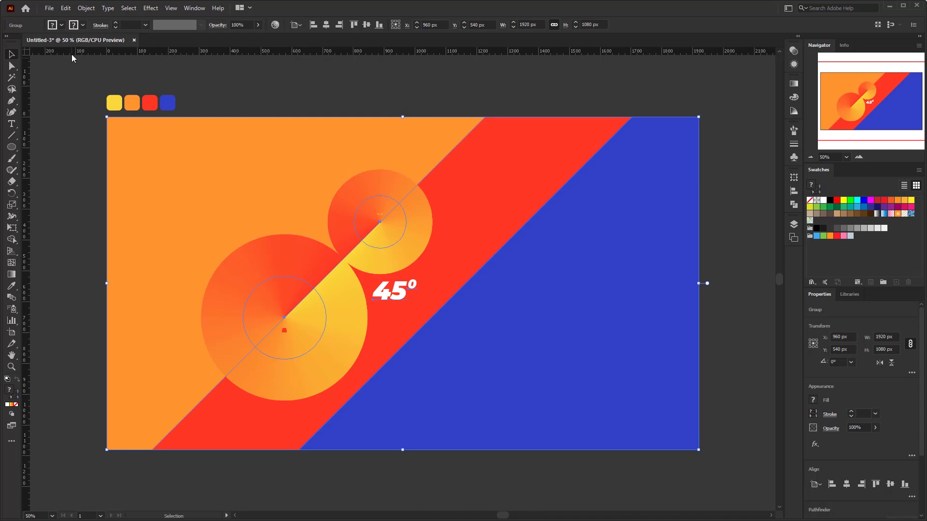
Lock the original group, paste a copy in place, and drag it down-right
left_click(87, 9)
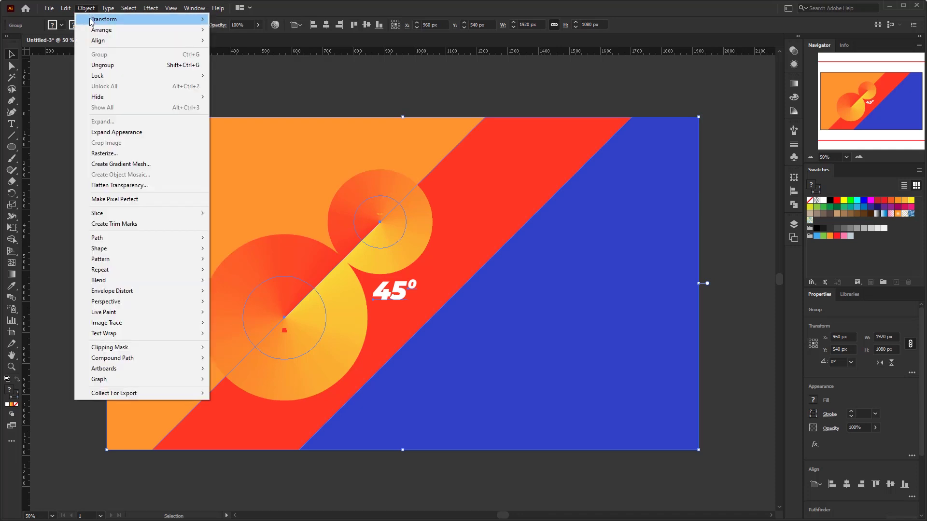
mouse_move(107, 80)
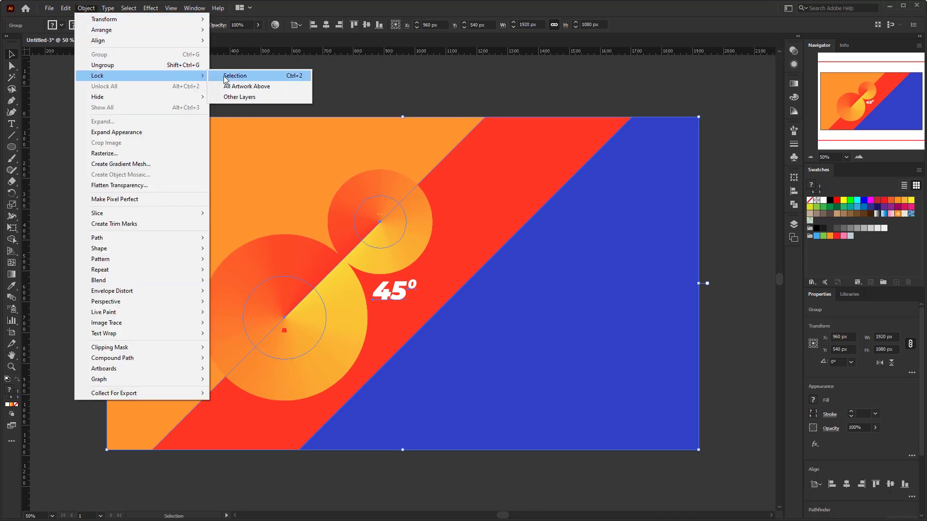
left_click(225, 79)
left_click(66, 8)
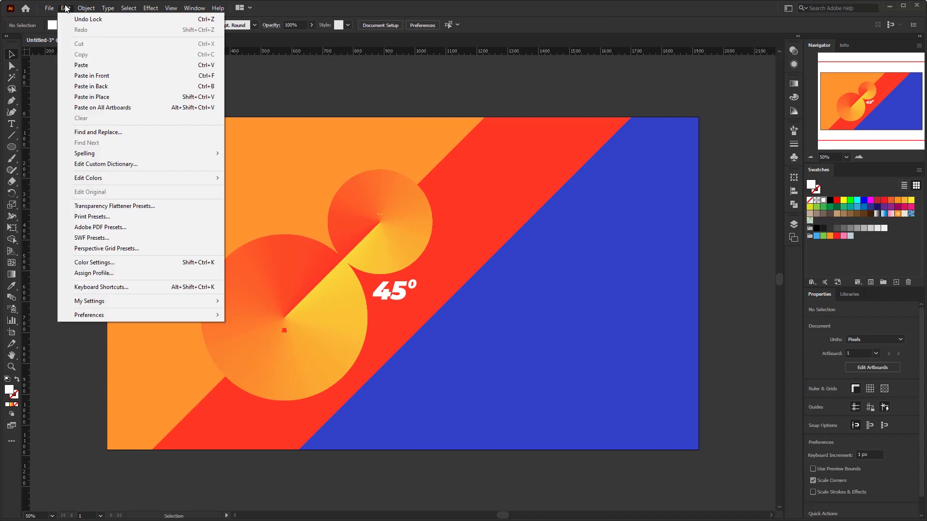
left_click(95, 97)
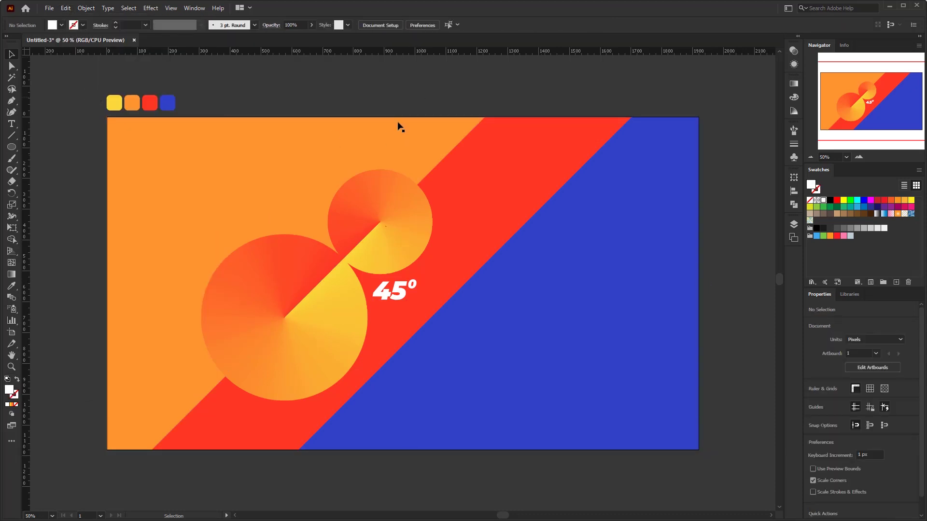
left_click_drag(263, 211, 410, 280)
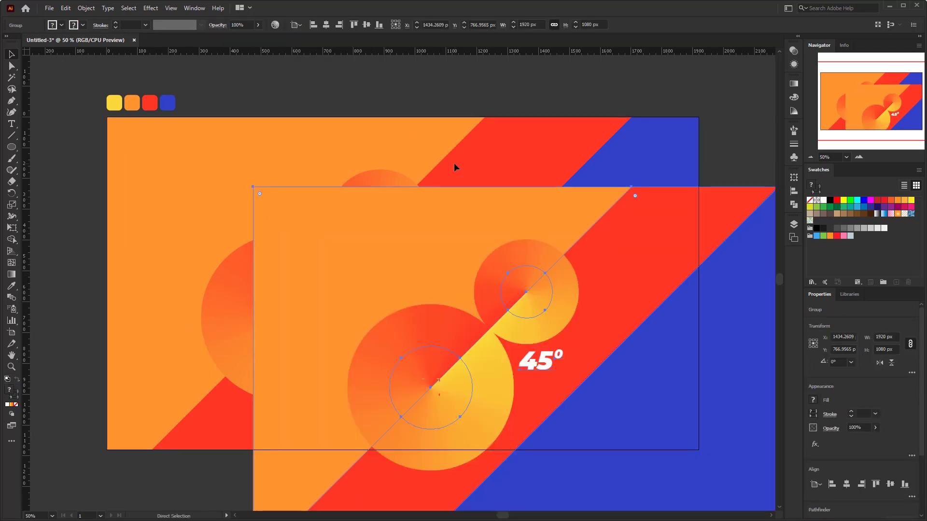
Return the copy over the original and give it a 30-pixel Gaussian Blur
key("ctrl+z")
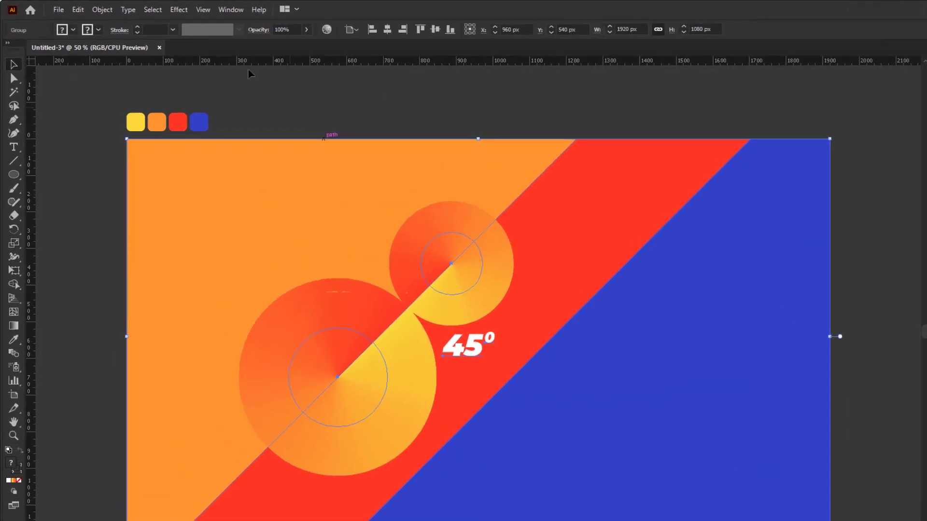
left_click(182, 12)
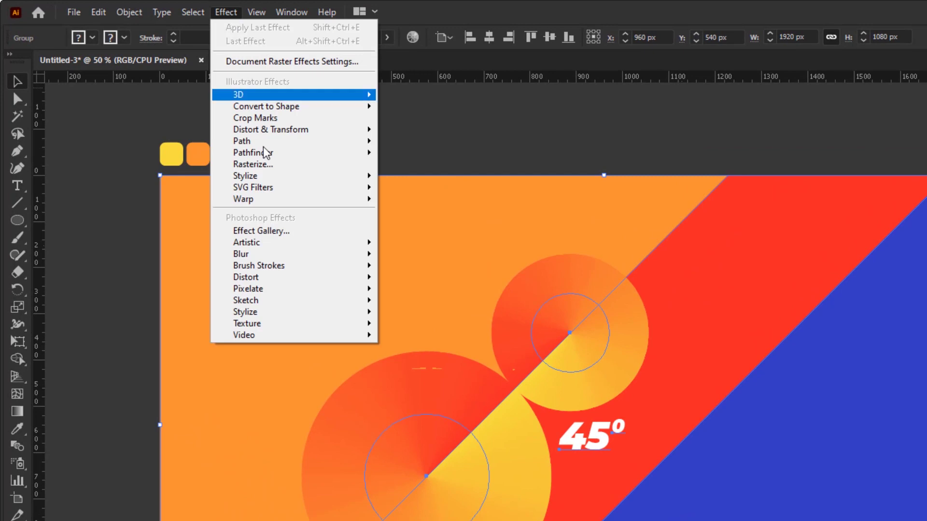
mouse_move(288, 258)
left_click(392, 259)
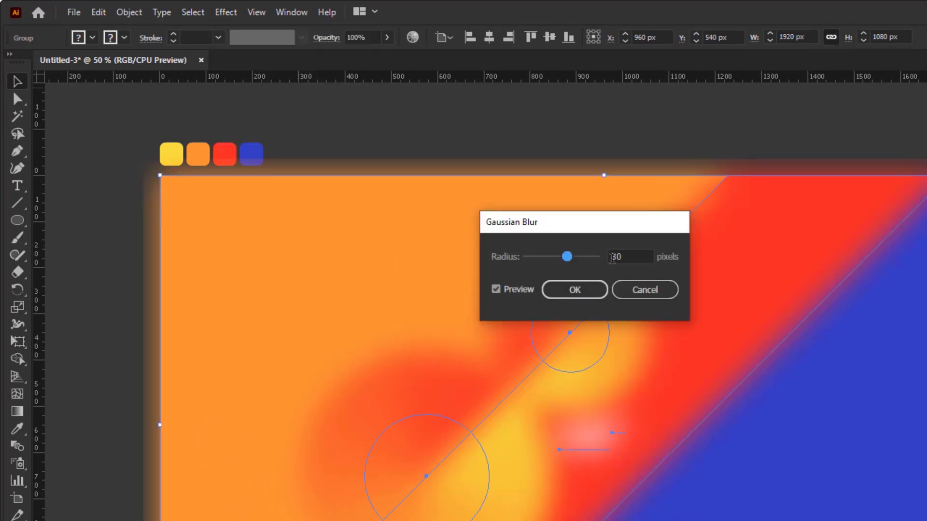
double_click(612, 258)
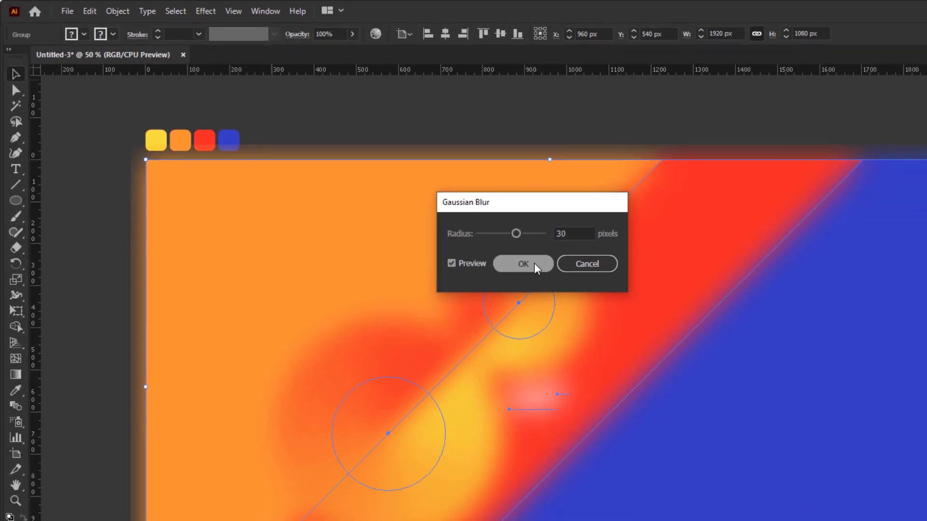
left_click(536, 268)
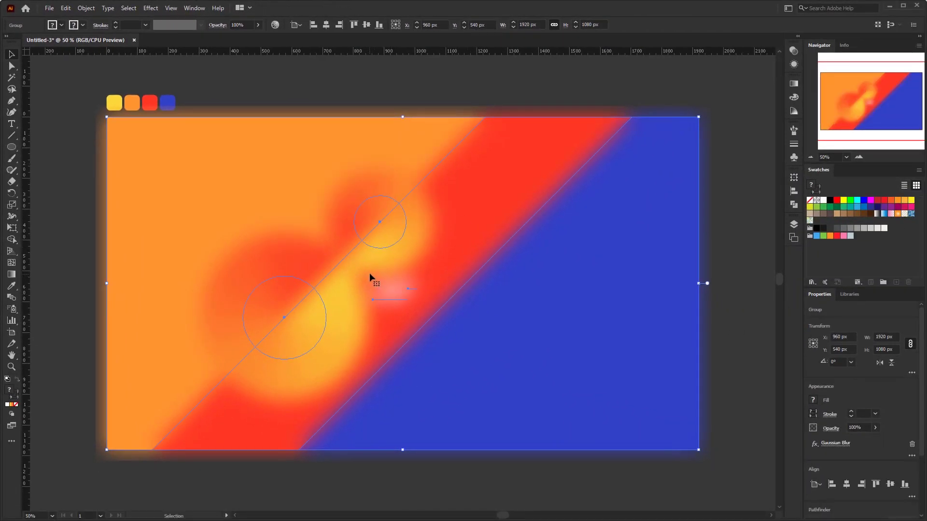
left_click(409, 90)
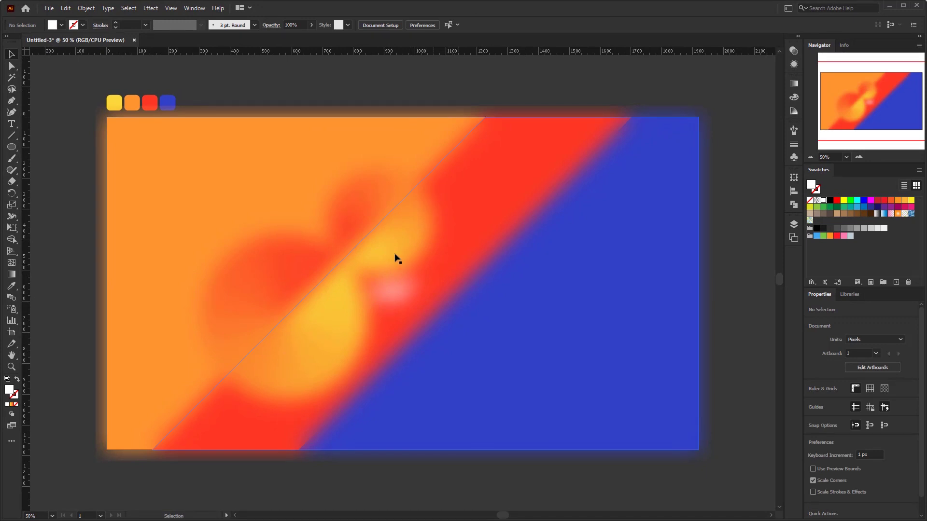
Draw a white rectangle across the artboard centre and round its corners to about 29.7 px
left_click_drag(11, 147, 37, 148)
left_click_drag(269, 213, 516, 295)
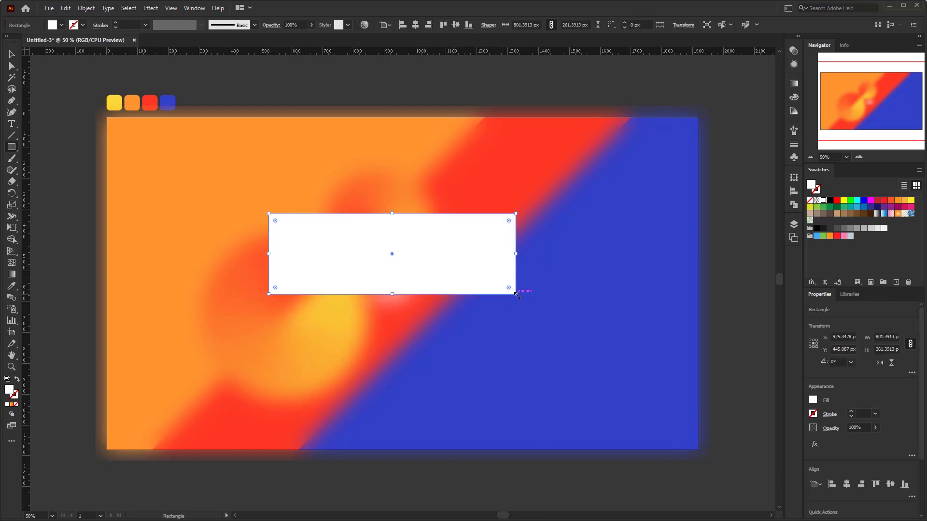
left_click_drag(13, 68, 47, 72)
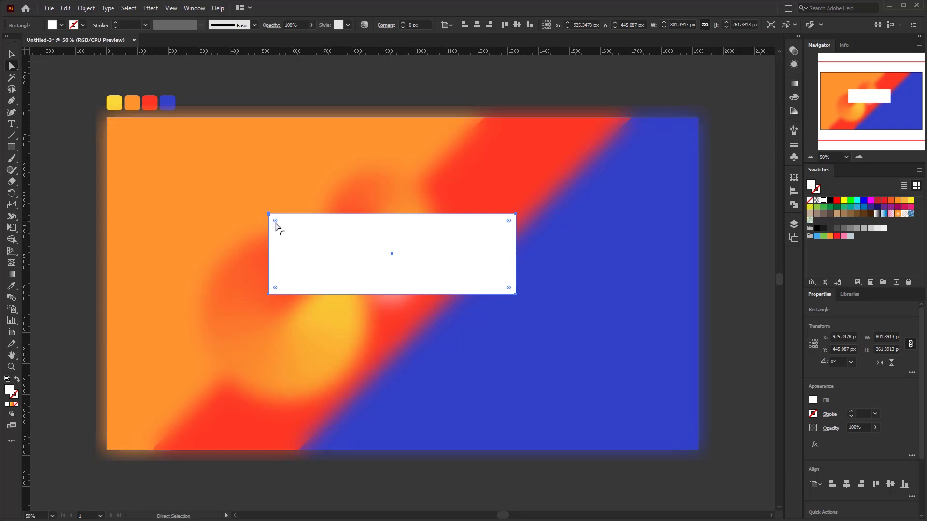
left_click_drag(276, 221, 282, 228)
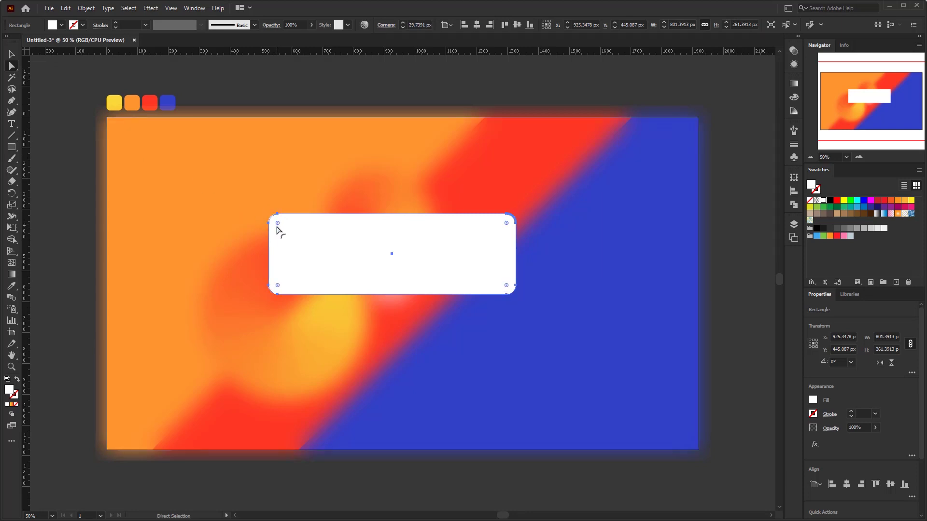
Copy the rounded rectangle, then select it together with the blurred background
left_click(66, 8)
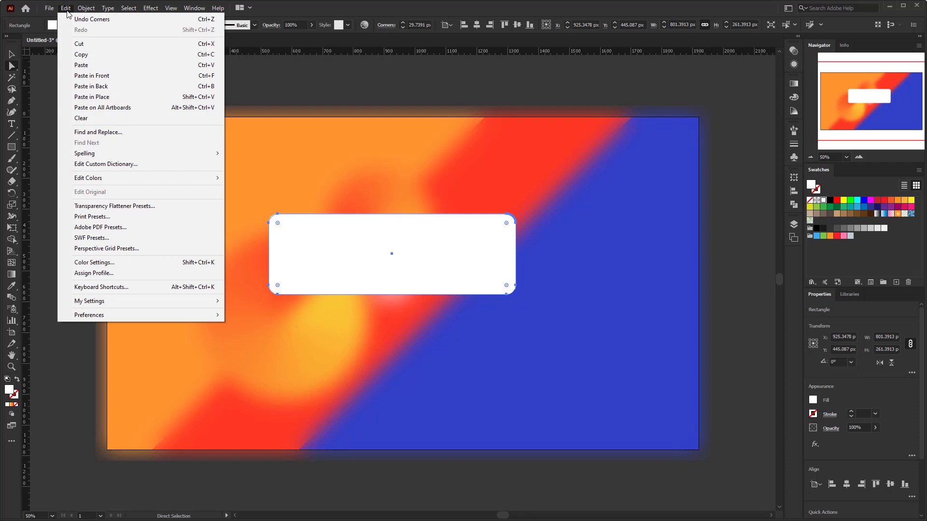
left_click(78, 55)
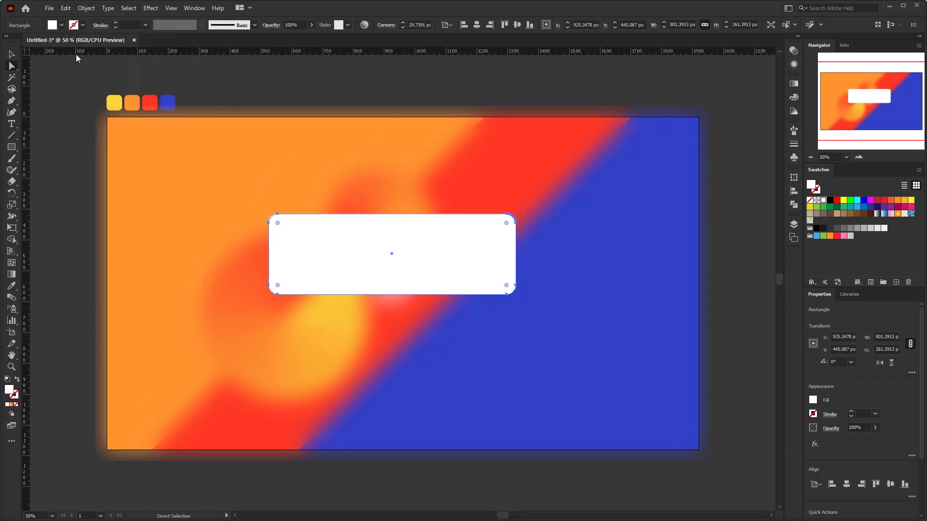
left_click(14, 55)
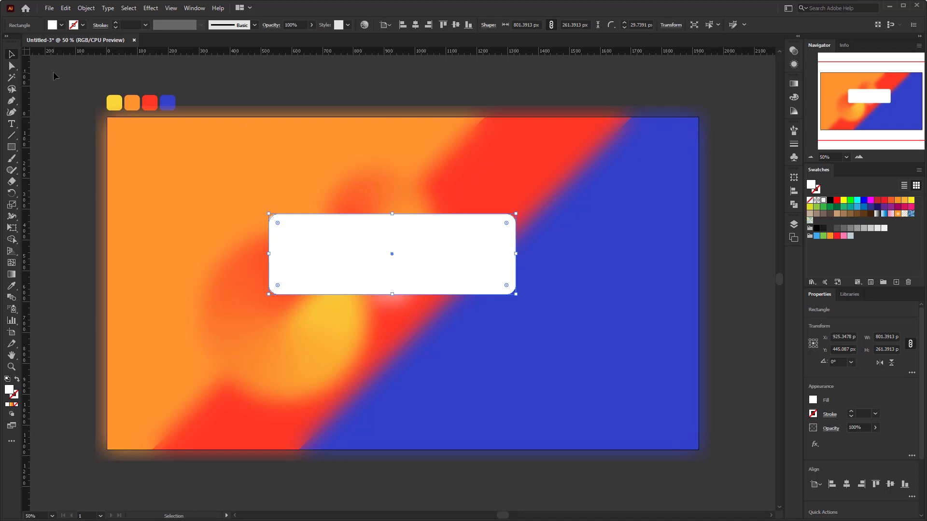
left_click_drag(223, 79, 451, 472)
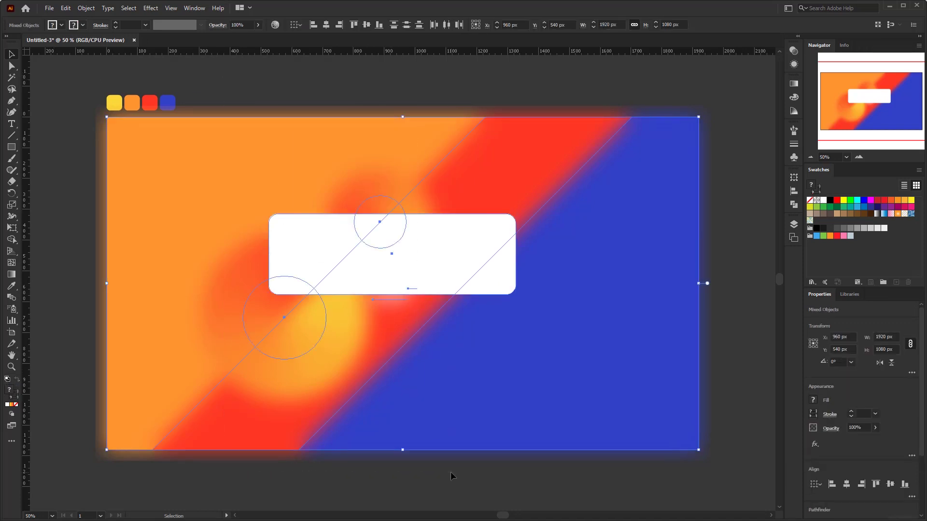
Clip the blurred background to the rounded rectangle and paste the rectangle copy in place on top
right_click(319, 233)
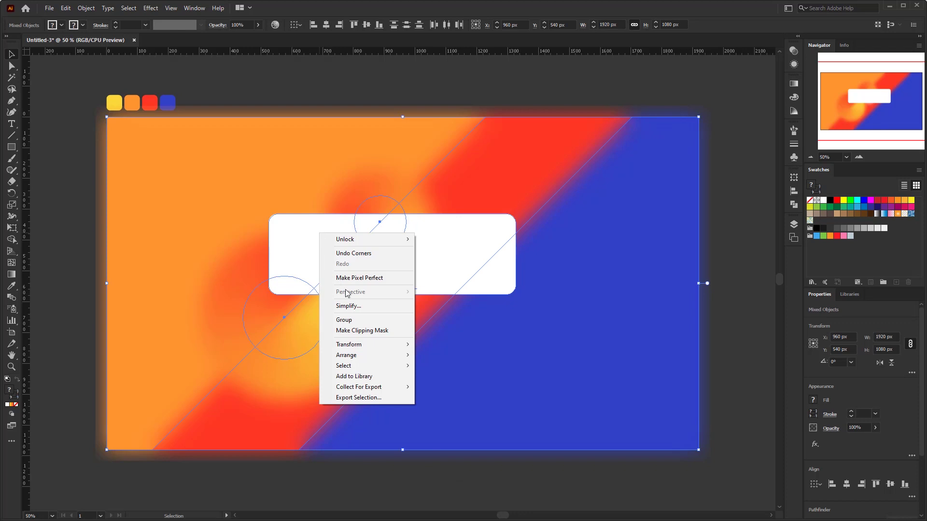
left_click(356, 330)
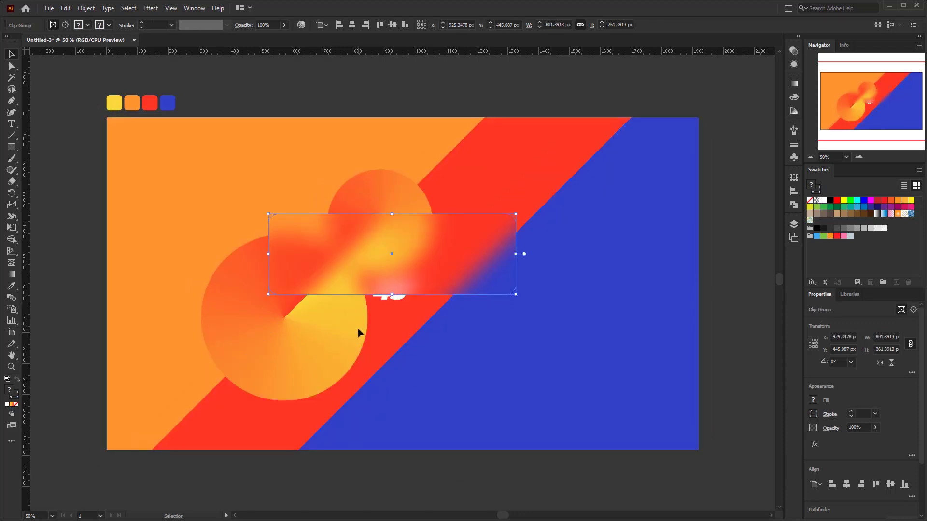
left_click(66, 9)
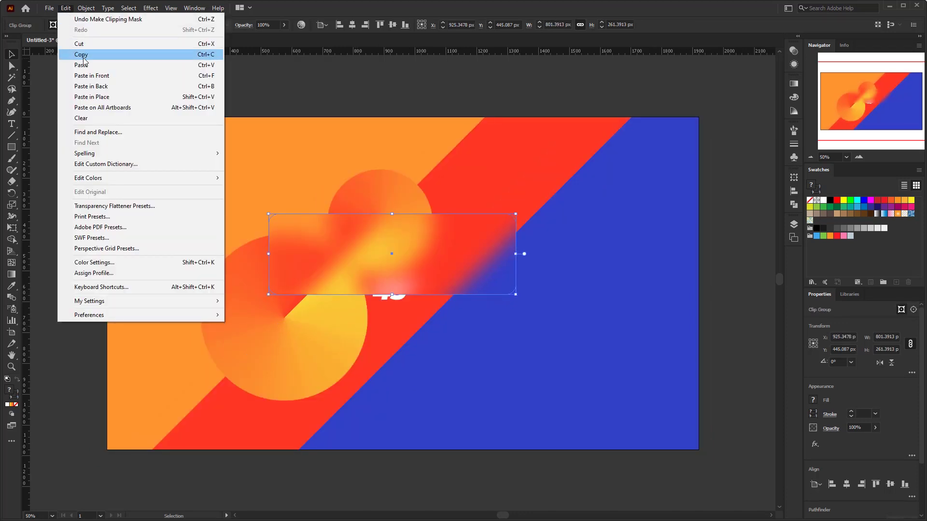
left_click(95, 96)
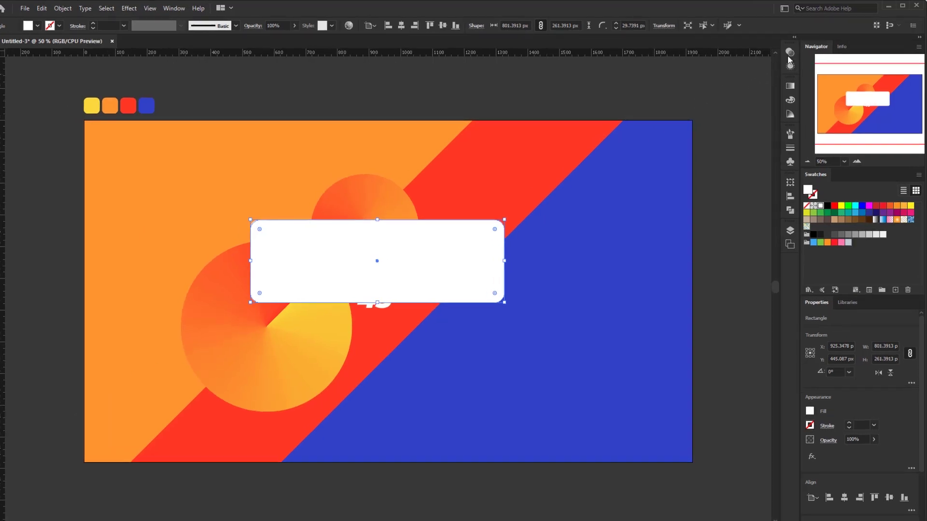
Set the top rectangle to Soft Light blending at 50% opacity
left_click(790, 55)
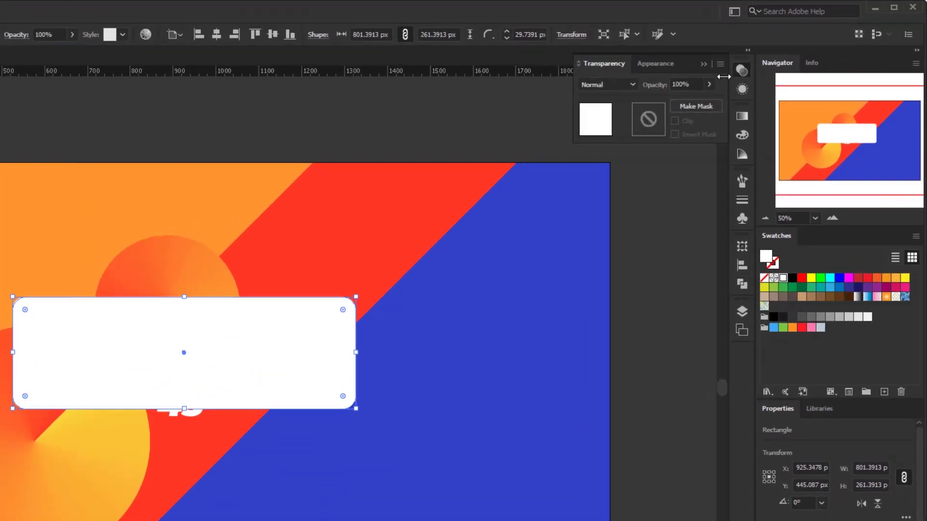
left_click(685, 65)
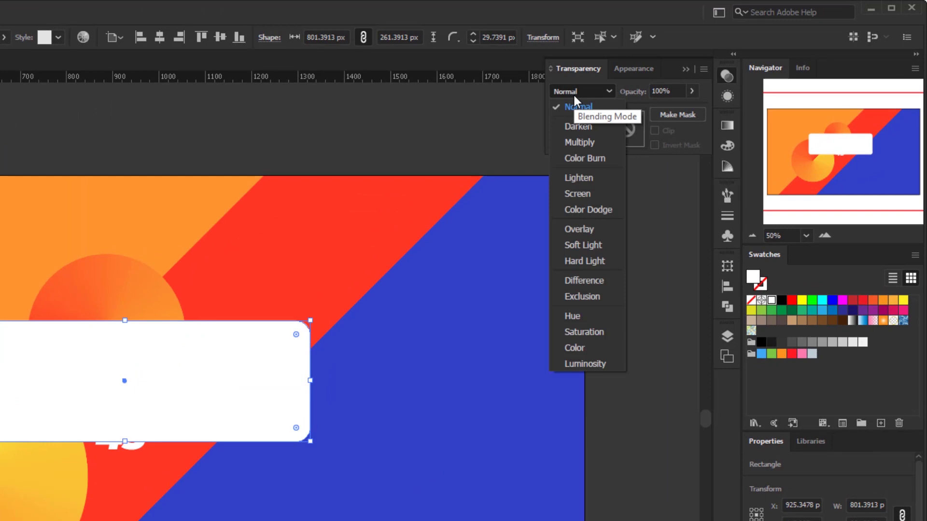
left_click(582, 244)
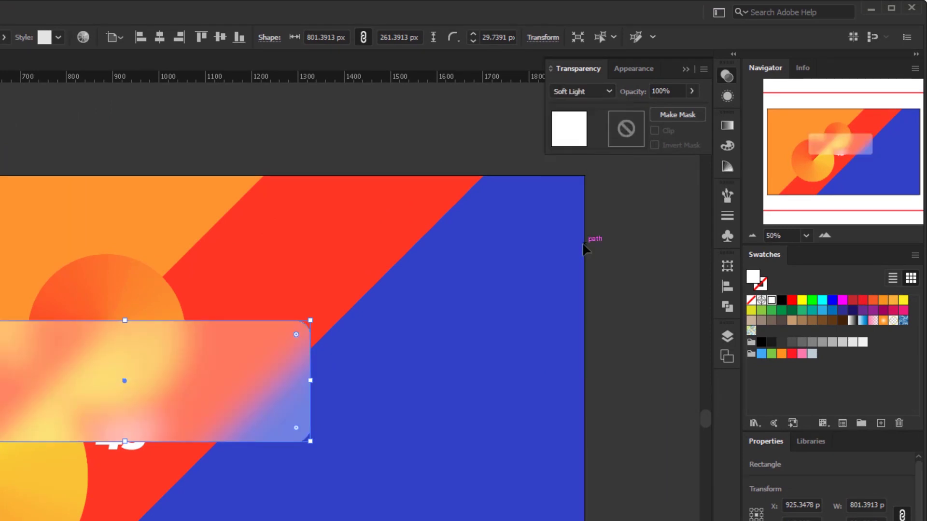
left_click_drag(683, 92, 648, 91)
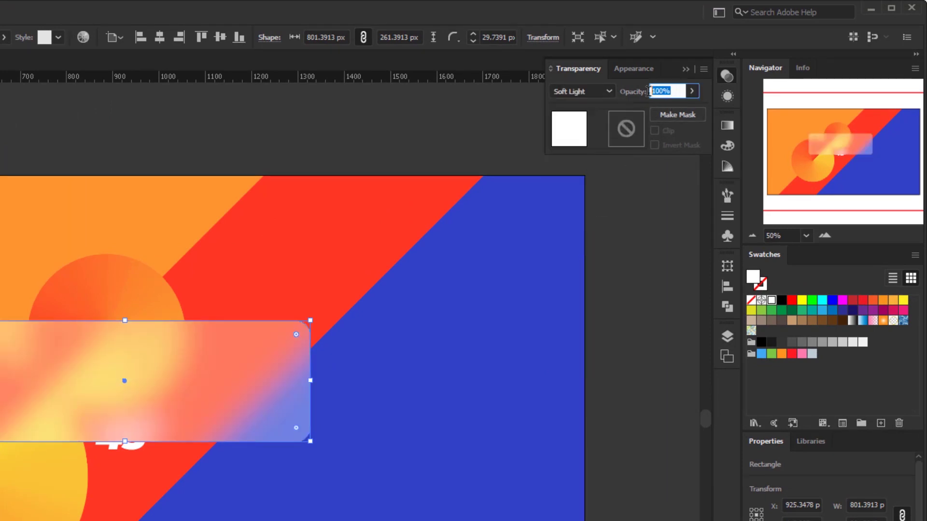
type("50")
key("Return")
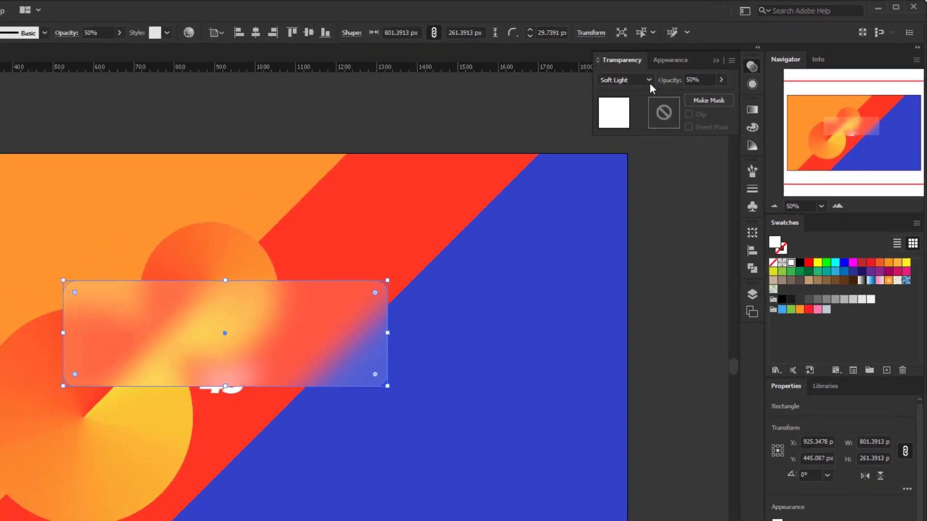
left_click(496, 94)
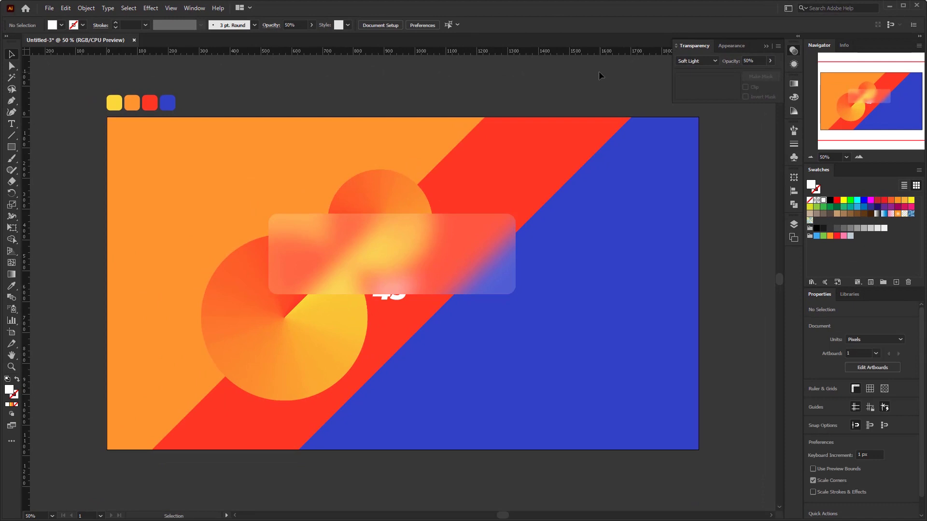
Paste another rectangle copy in place and fill it with grey
left_click(67, 10)
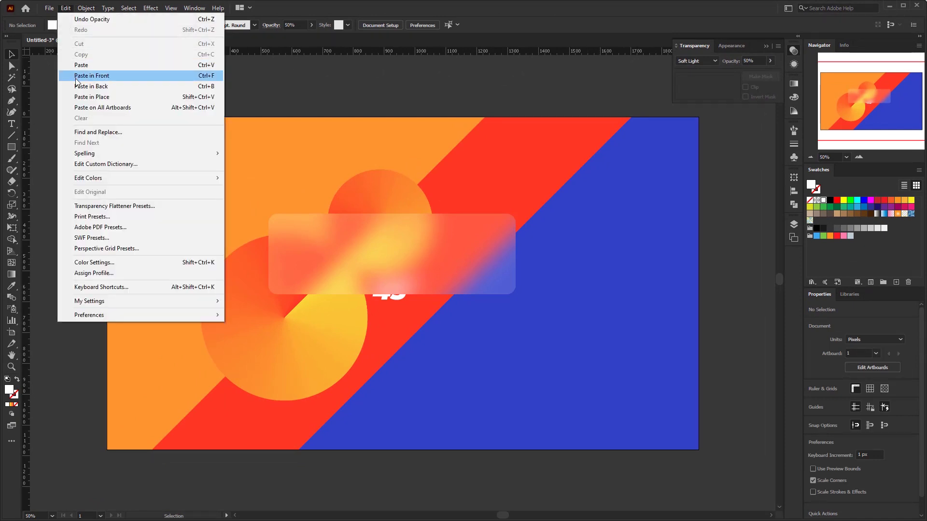
left_click(79, 99)
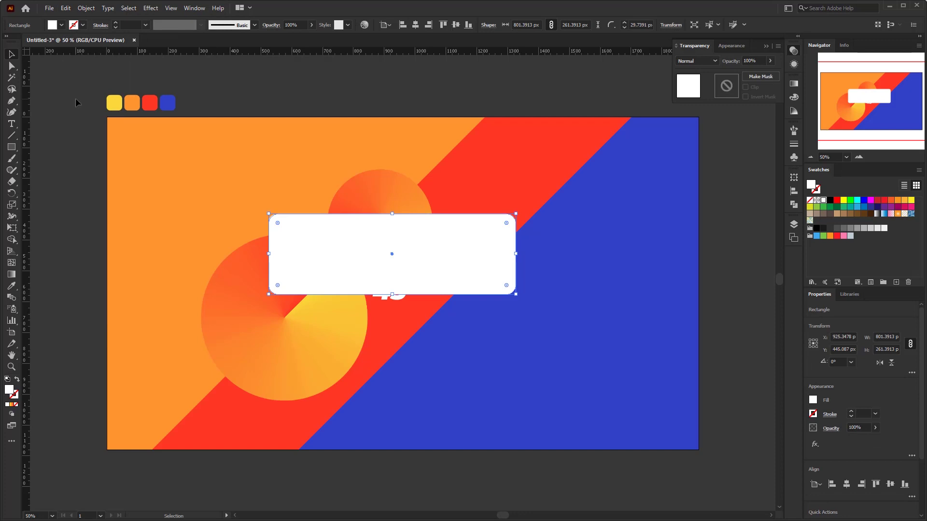
left_click(836, 228)
left_click(843, 228)
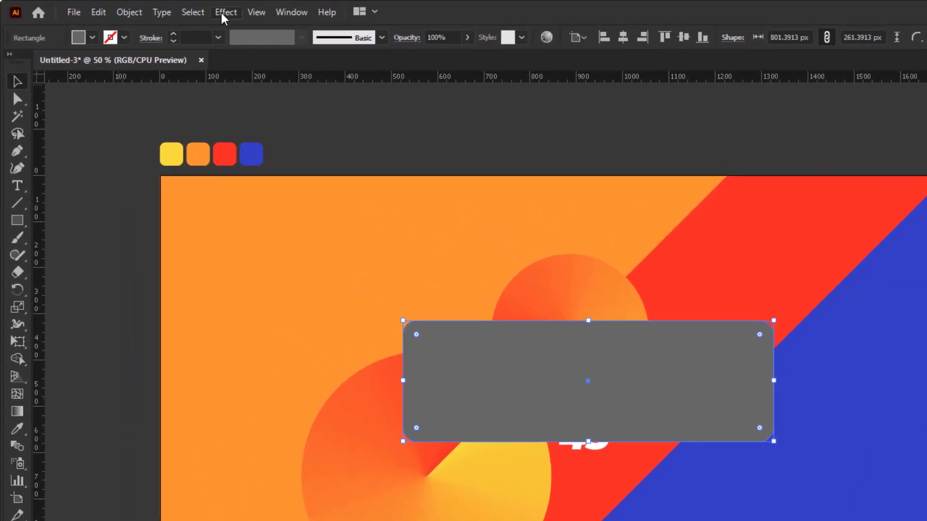
Apply a Sandstone Texturizer at 200% scaling and relief 5 to the grey rectangle
left_click(151, 8)
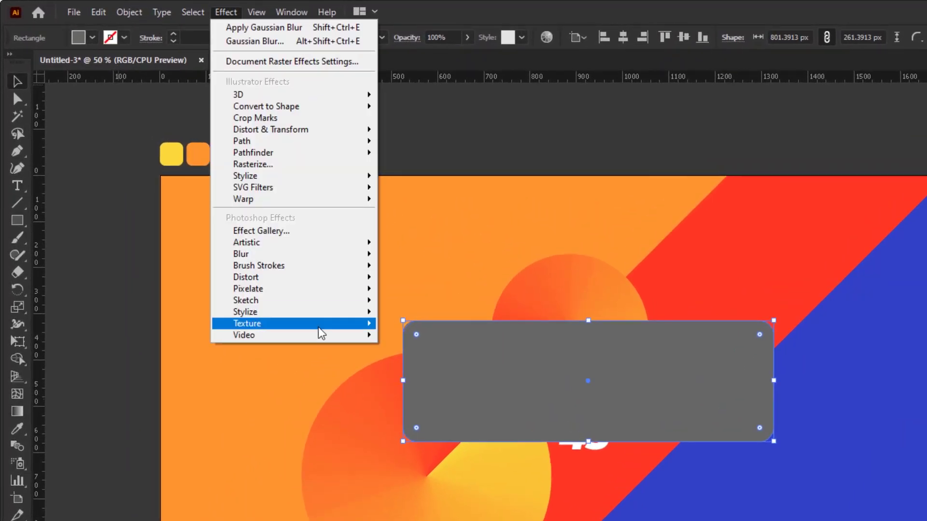
mouse_move(318, 327)
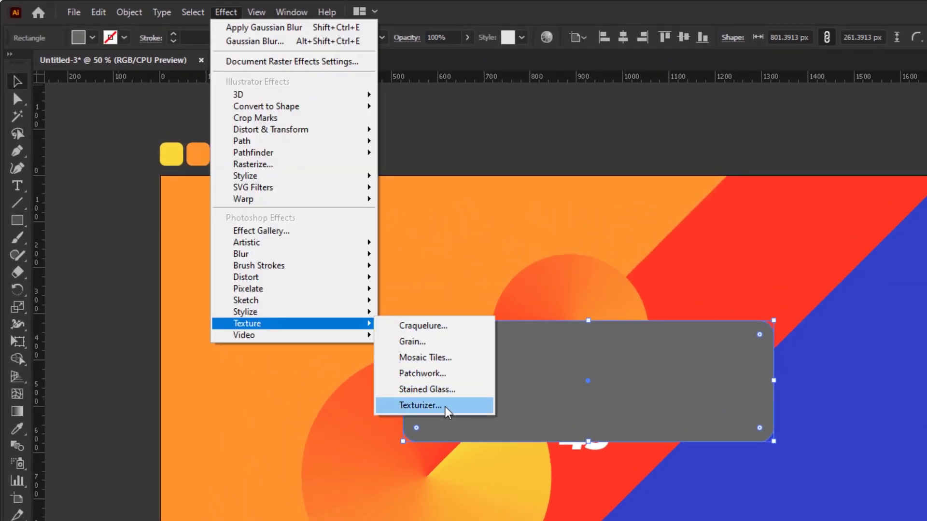
left_click(420, 405)
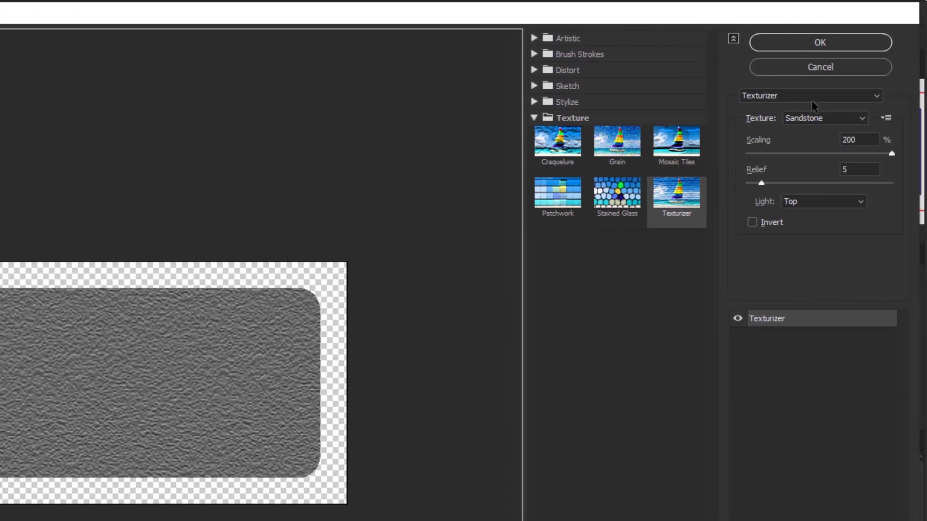
left_click(820, 119)
left_click(825, 123)
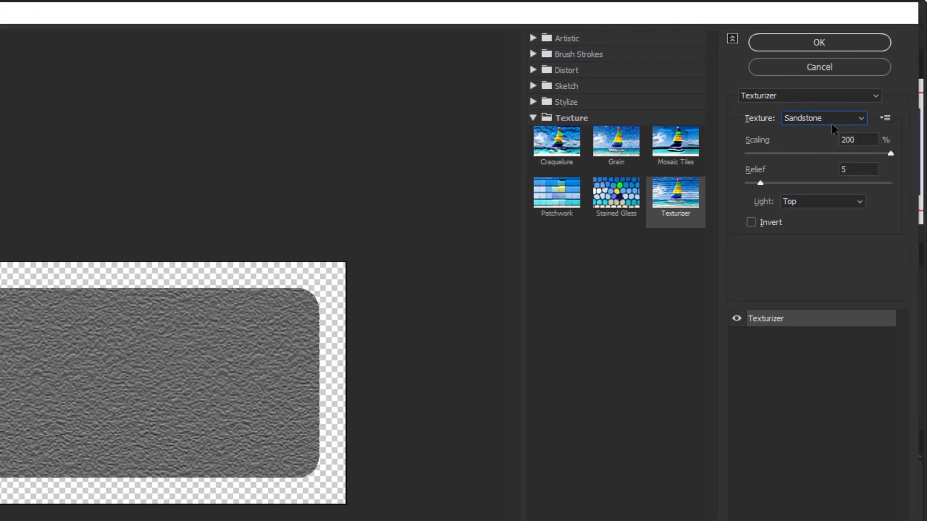
left_click(862, 139)
left_click(840, 169)
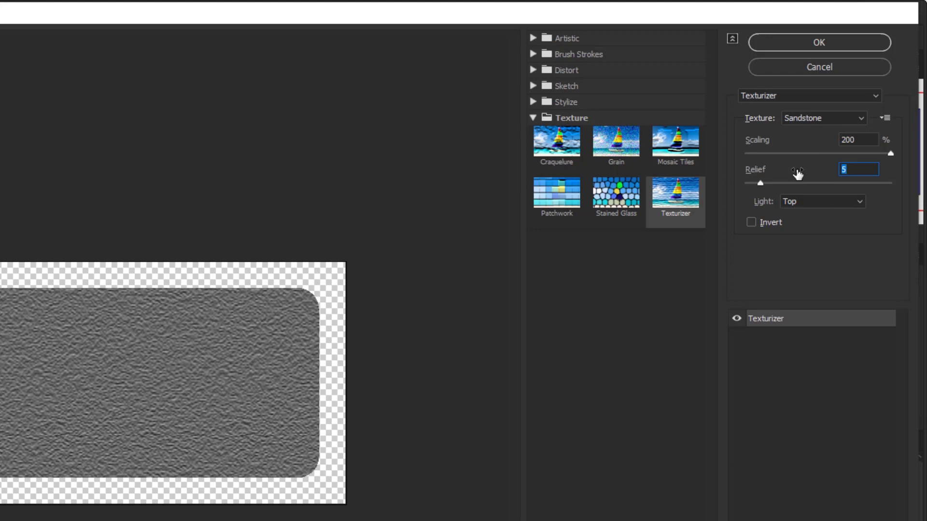
left_click(819, 42)
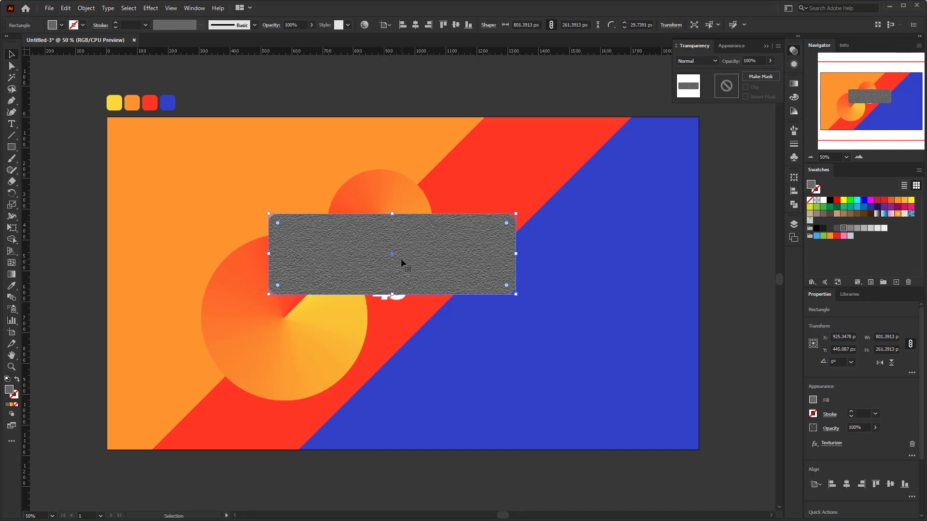
Blend the textured rectangle as Soft Light at 40% opacity, then add a white copy on top
scroll(392, 254, "up", 1)
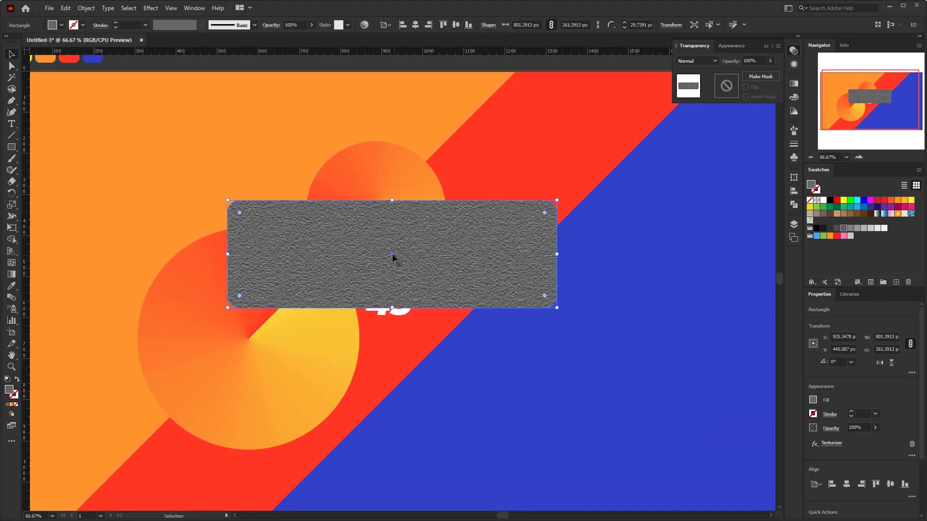
left_click(705, 62)
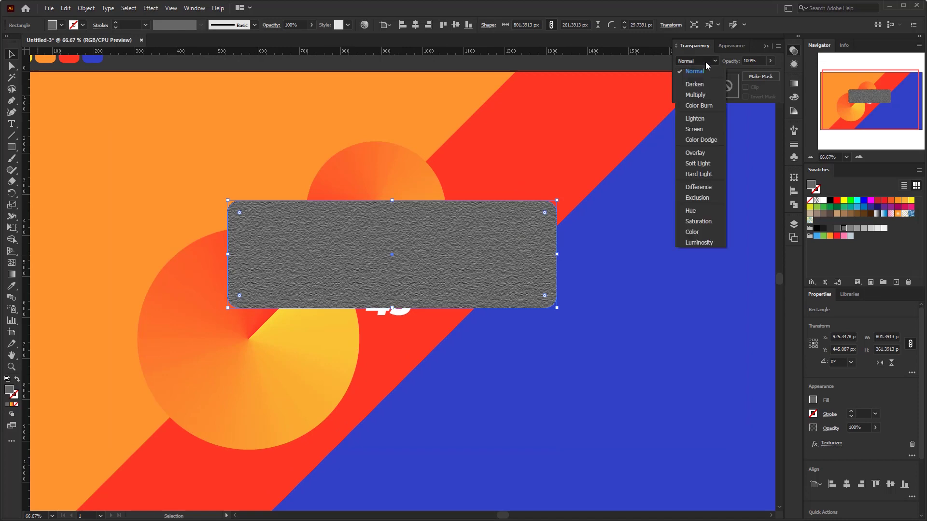
left_click(702, 163)
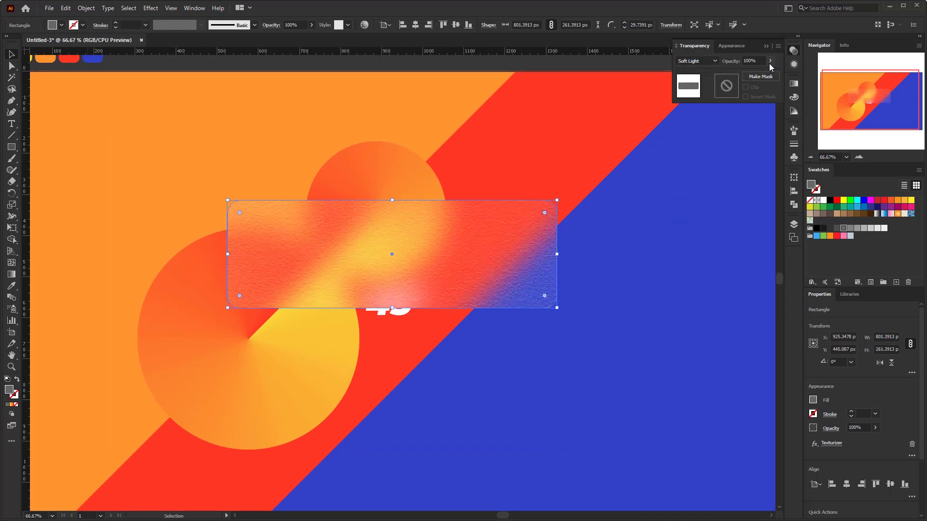
left_click(749, 61)
type("40")
key("Return")
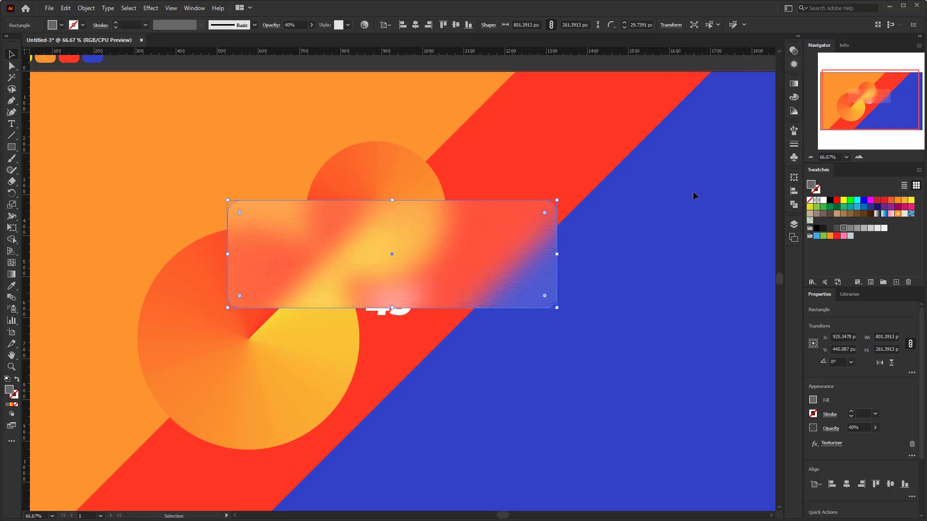
left_click(652, 266)
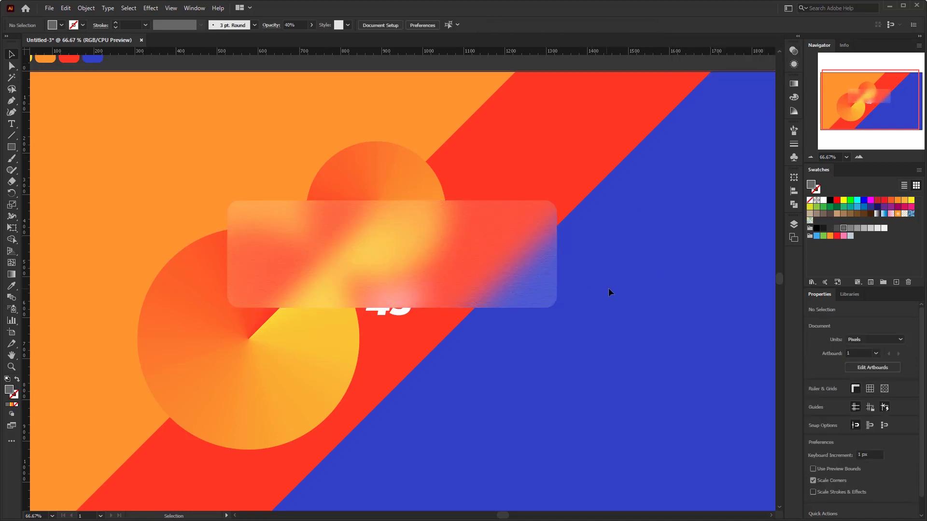
key("ctrl+z")
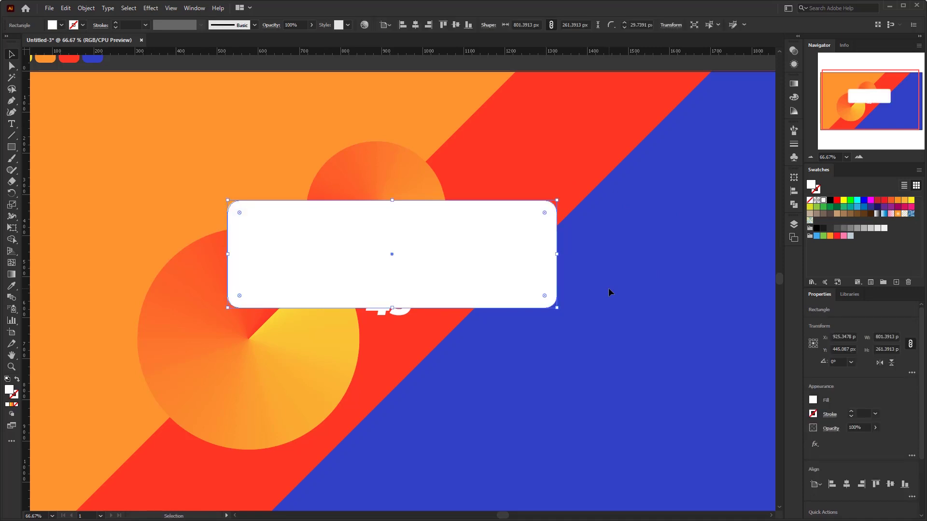
Swap the white copy's fill to a 1 pt white stroke at 50% opacity
left_click(17, 381)
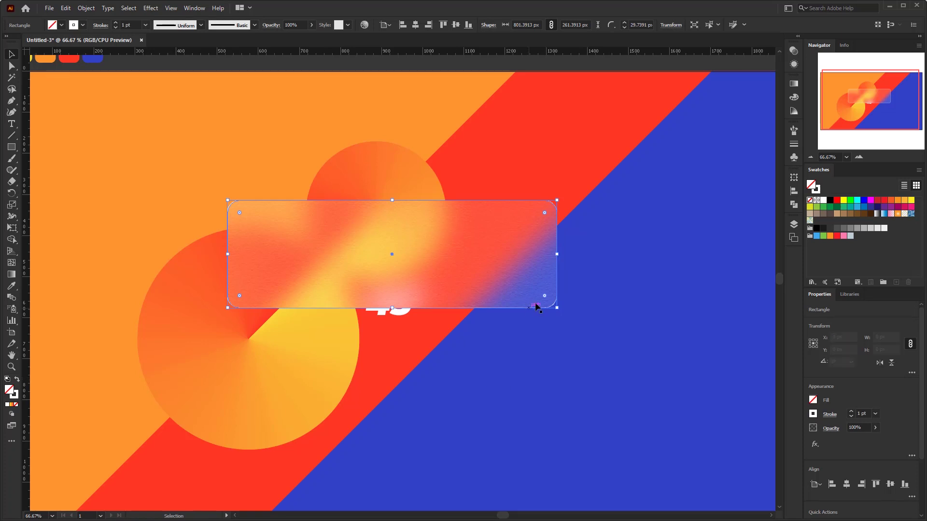
left_click(792, 51)
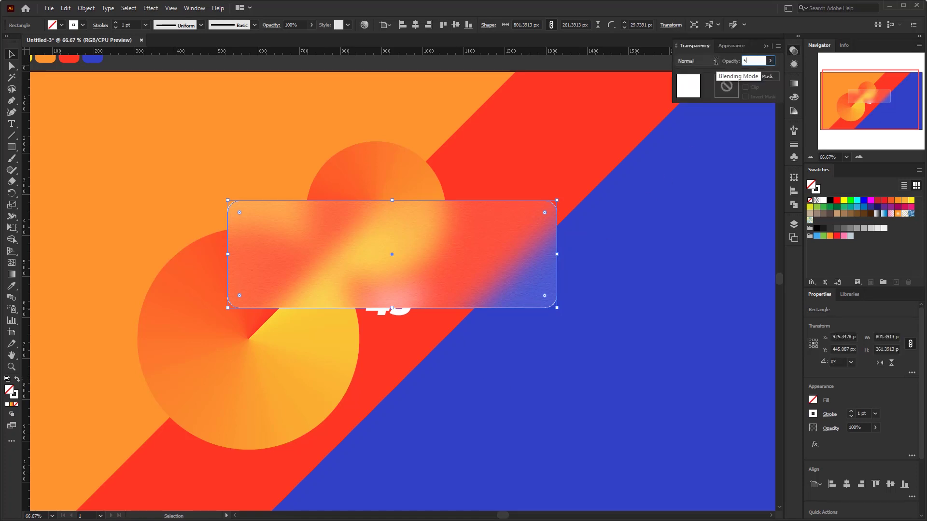
key("5")
left_click(406, 255)
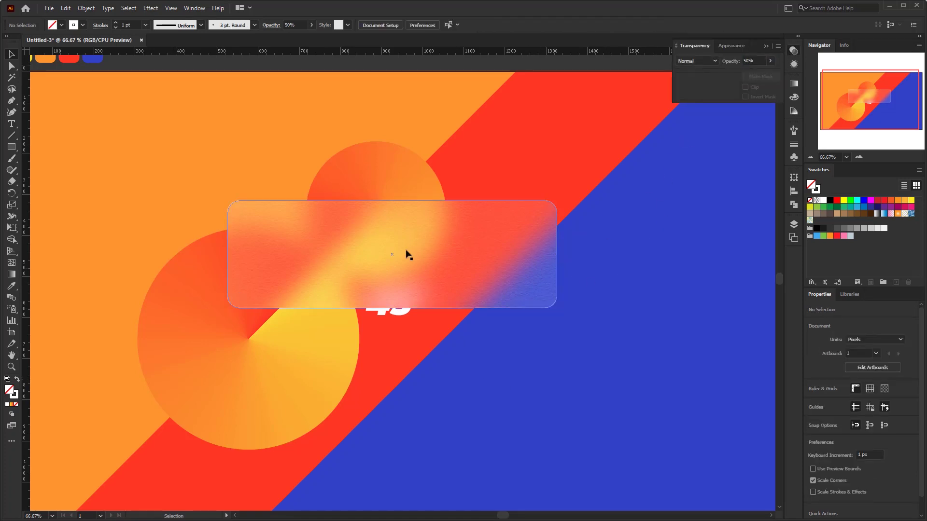
scroll(395, 263, "down", 1)
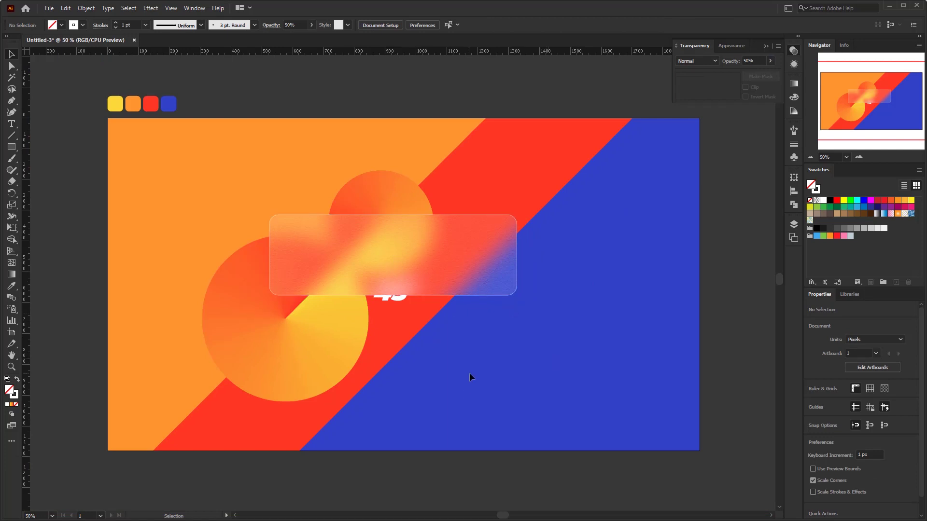
left_click(765, 46)
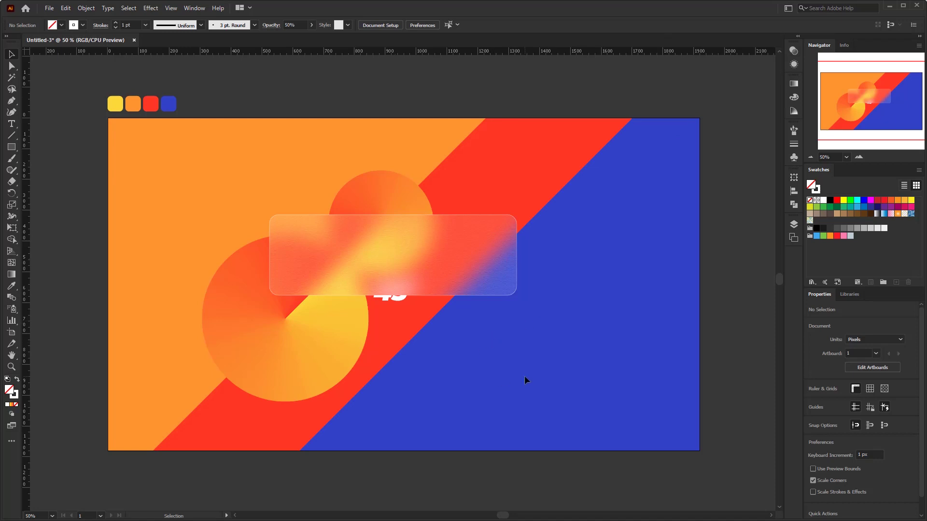
scroll(412, 279, "up", 1)
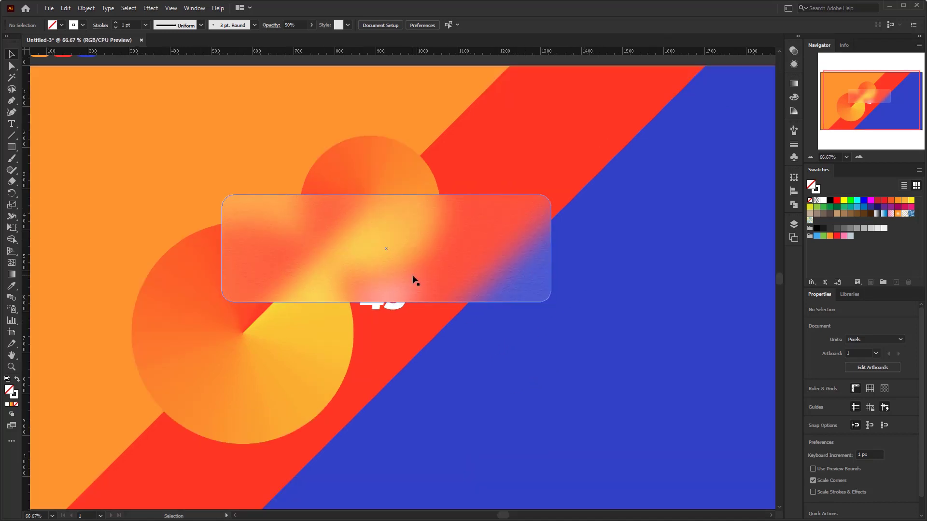
Fill the panel copy with dark grey and apply a 15 px Gaussian Blur
left_click(413, 279)
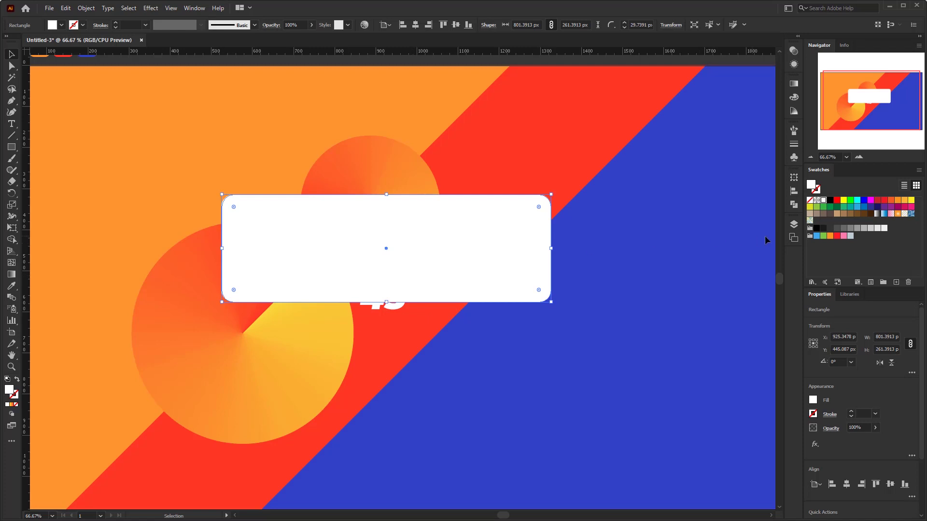
left_click(830, 228)
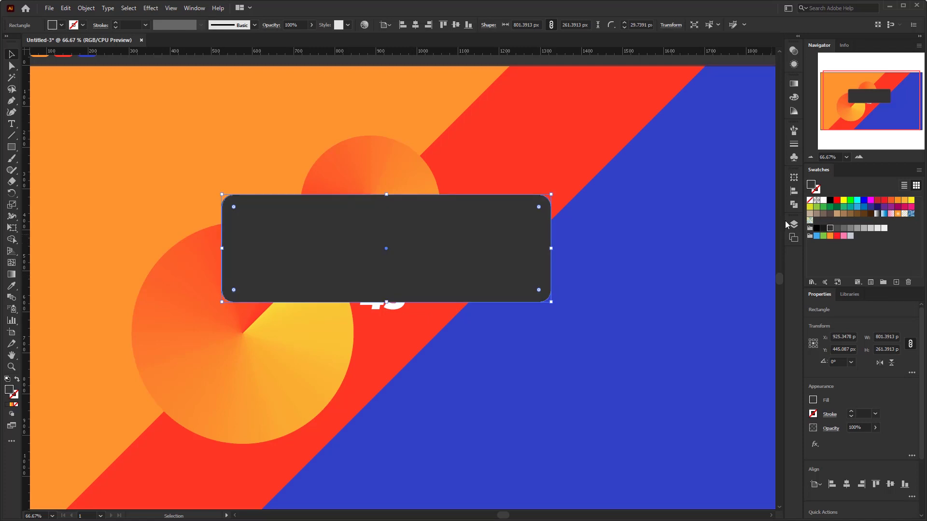
left_click(151, 8)
mouse_move(242, 169)
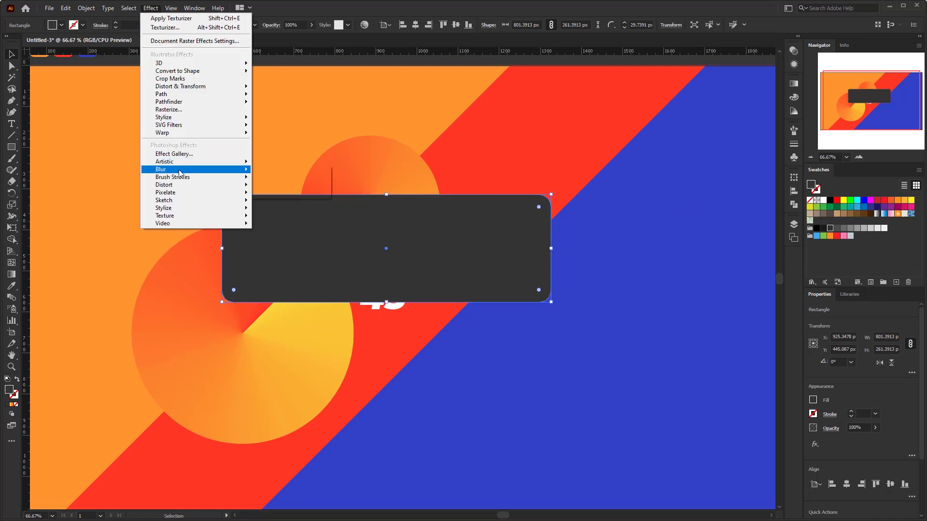
left_click(273, 171)
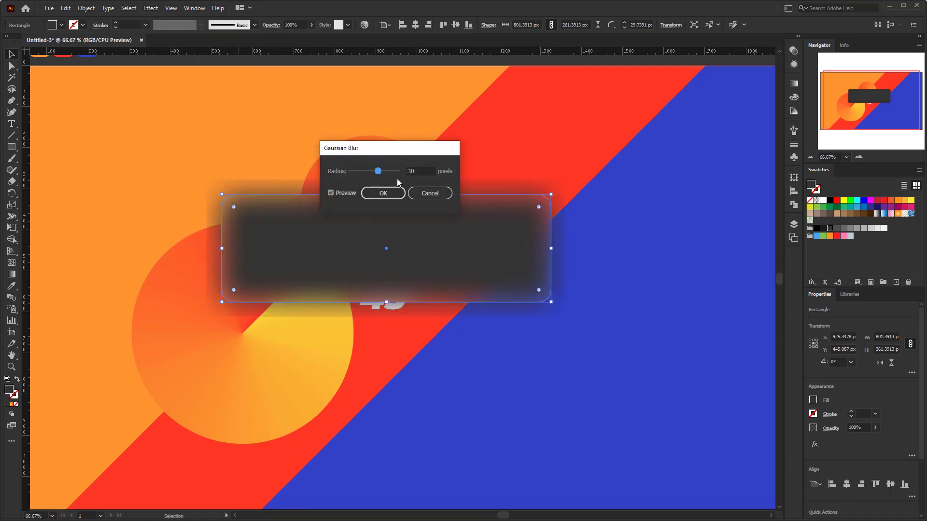
left_click(377, 172)
type("15")
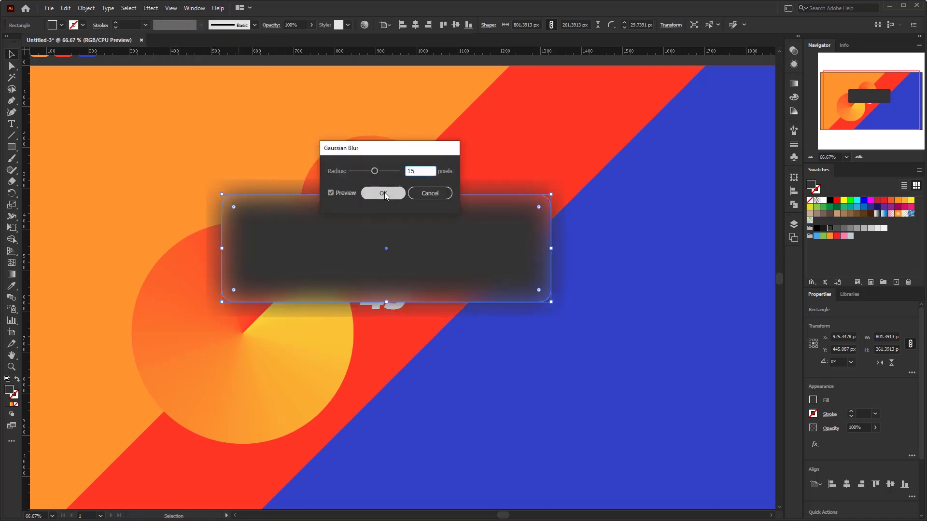
left_click(383, 193)
Set the blurred rectangle to Multiply blending at 10% opacity
left_click(787, 50)
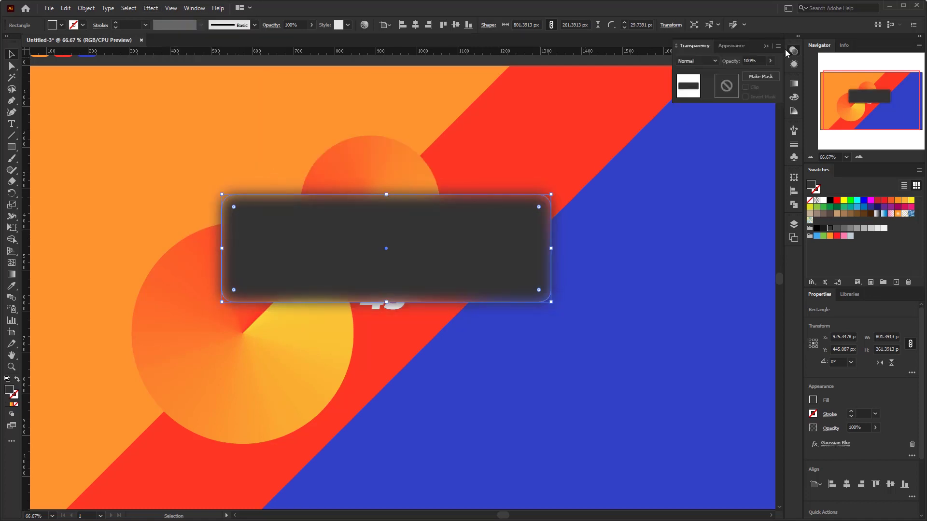
left_click(698, 61)
left_click(696, 95)
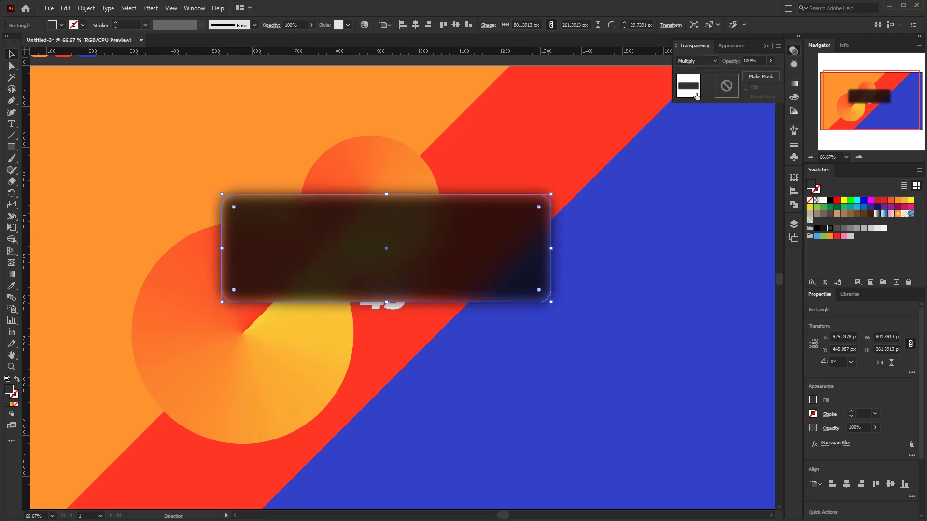
left_click(763, 60)
type("10")
key("Return")
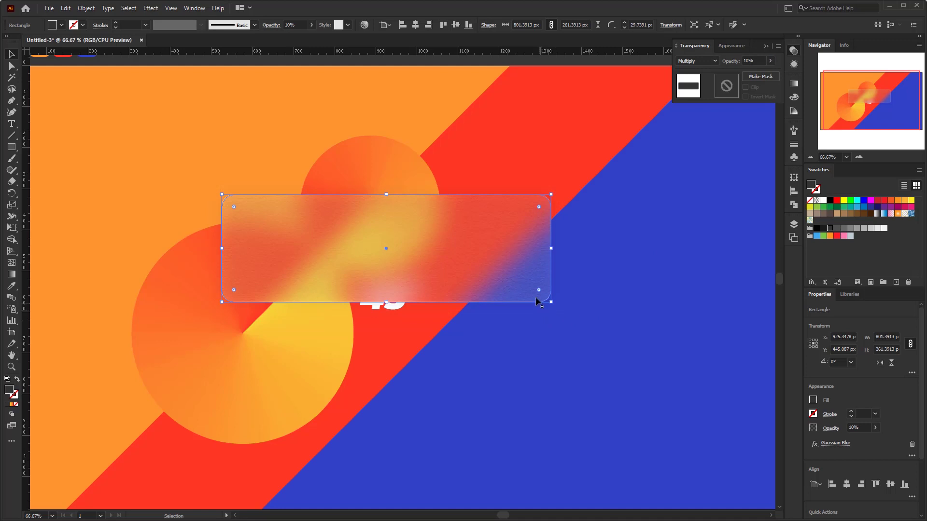
Offset the shadow slightly down-right and send it to the back
left_click_drag(490, 270, 494, 278)
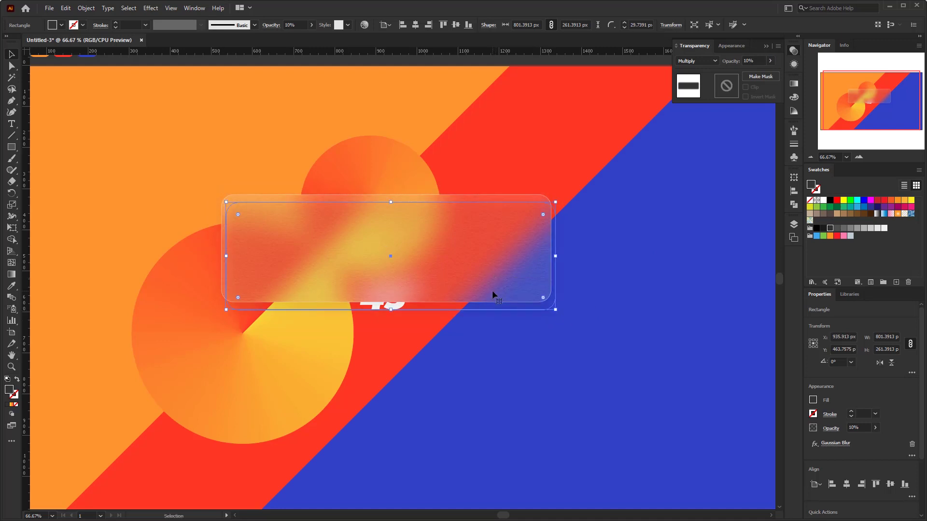
right_click(492, 292)
mouse_move(550, 248)
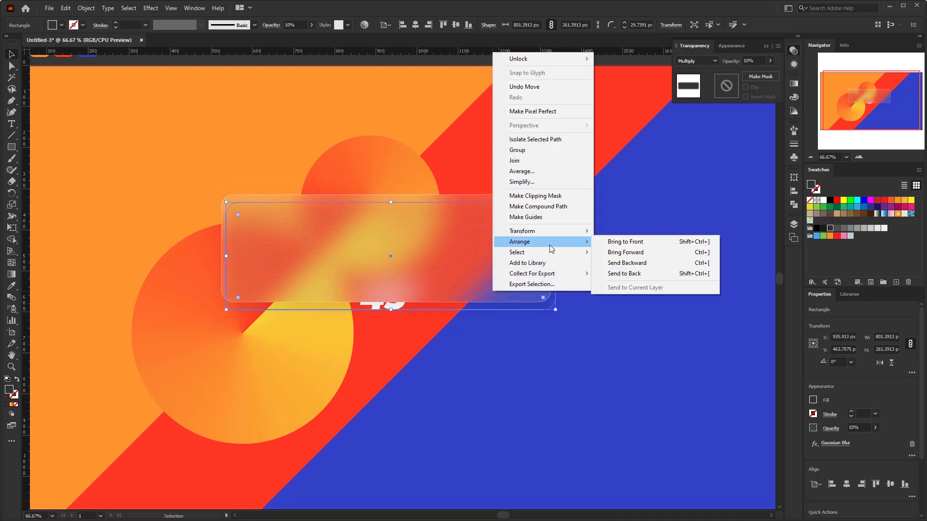
left_click(628, 274)
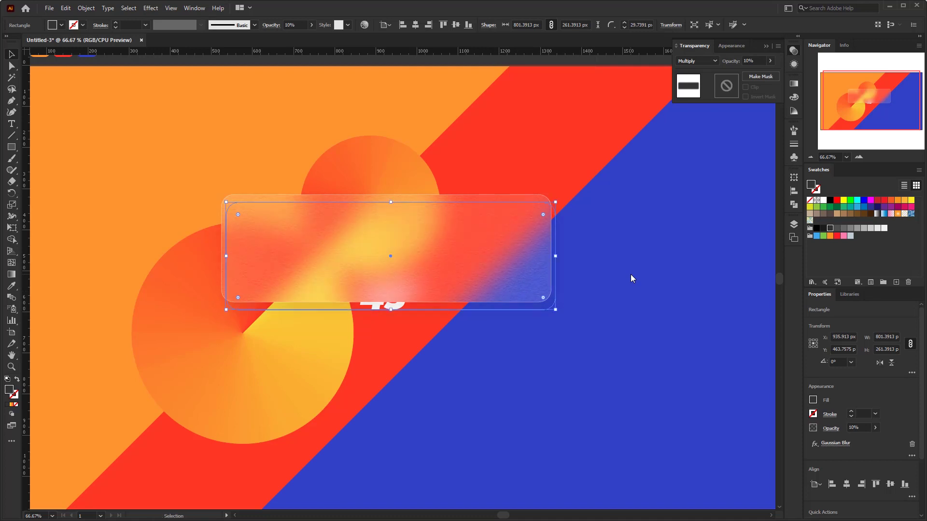
left_click(630, 275)
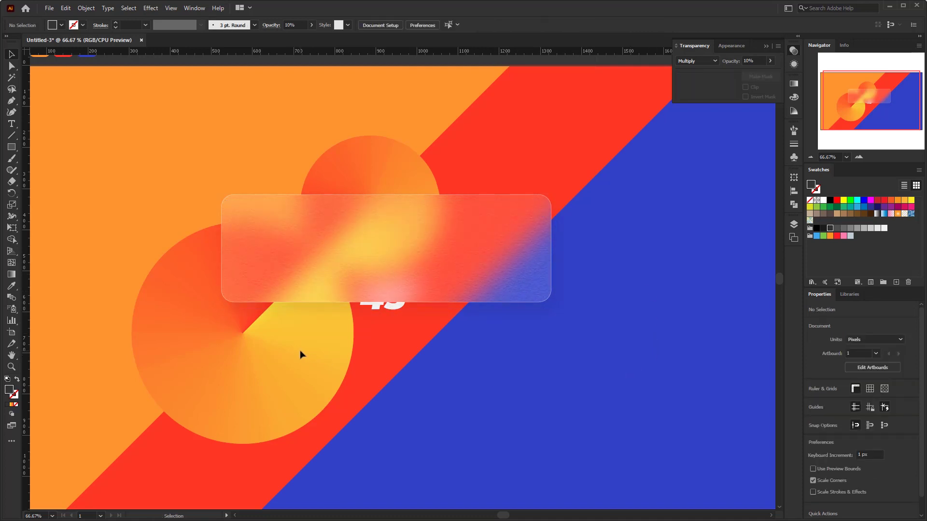